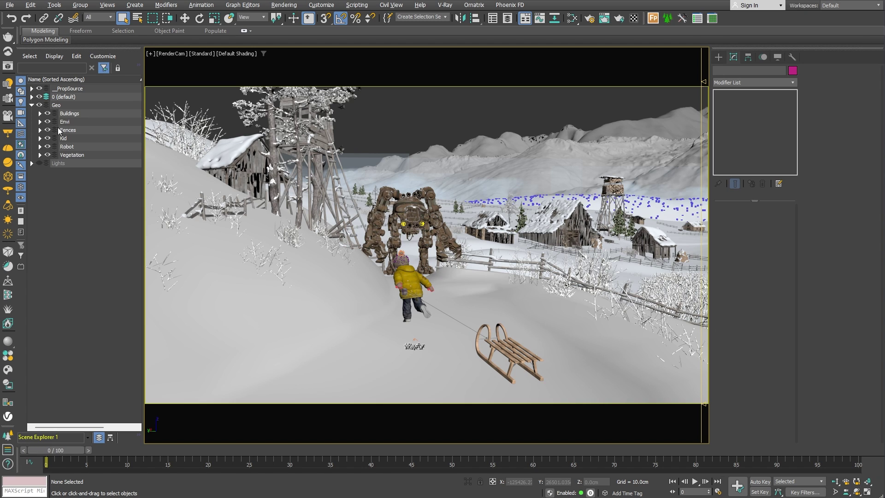
- Hide the Kid layer and turn on edged faces in the camera view
click(47, 138)
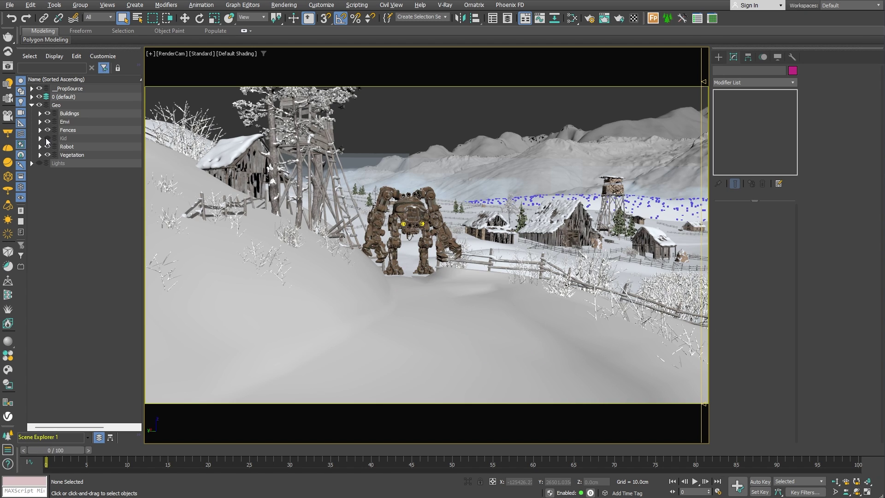
key(F4)
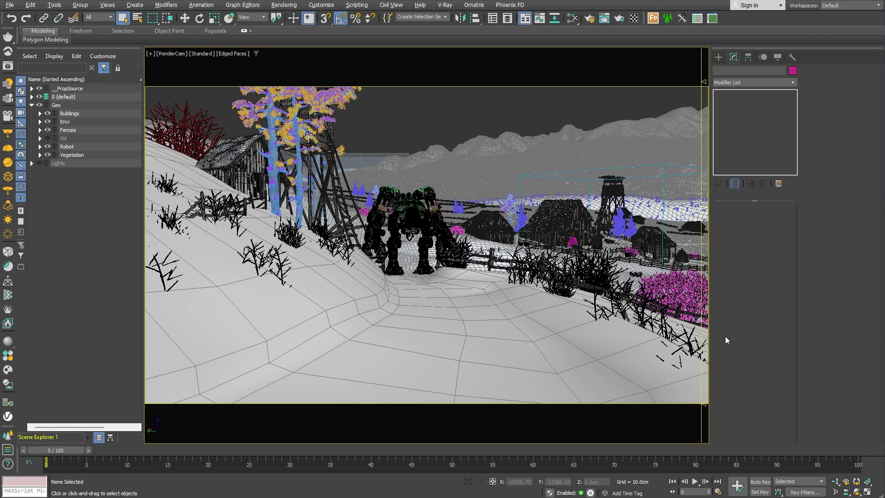
- Select the close-ground terrain and check its painted vertex colors, restoring normal shading after the check
click(549, 336)
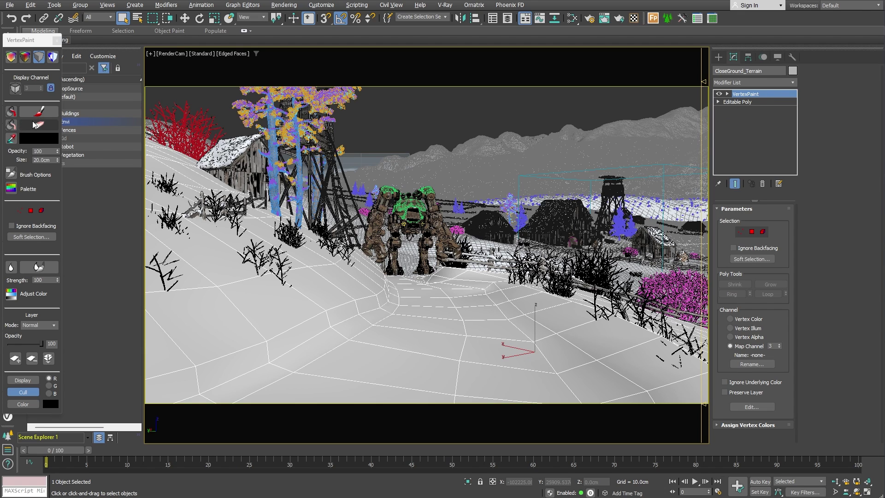
click(10, 57)
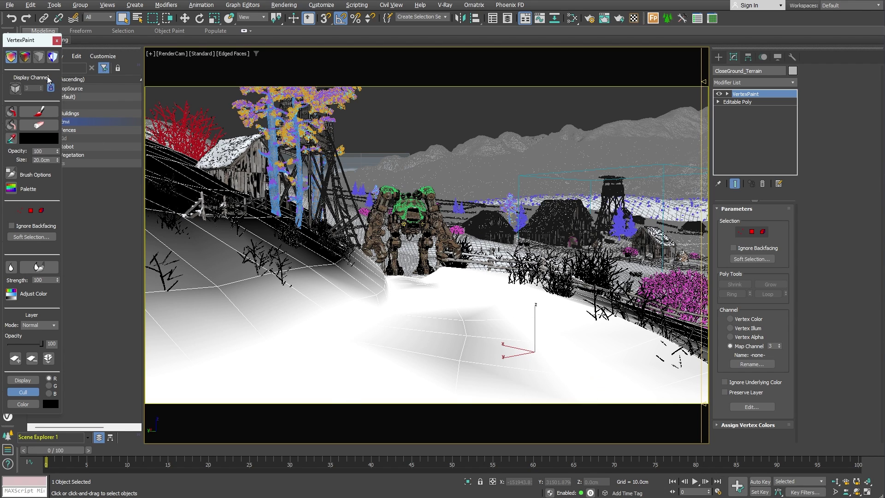
click(40, 58)
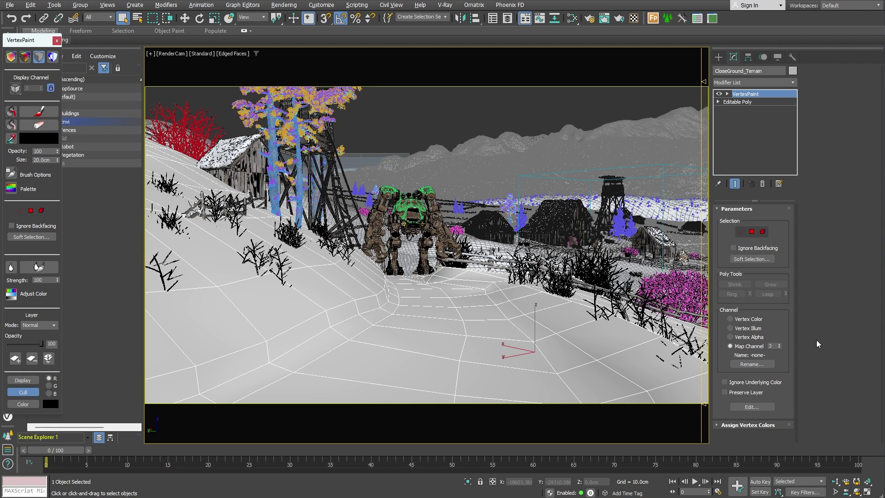
- Add a TurboSmooth modifier with 3 iterations to the terrain and turn off edged faces
click(778, 82)
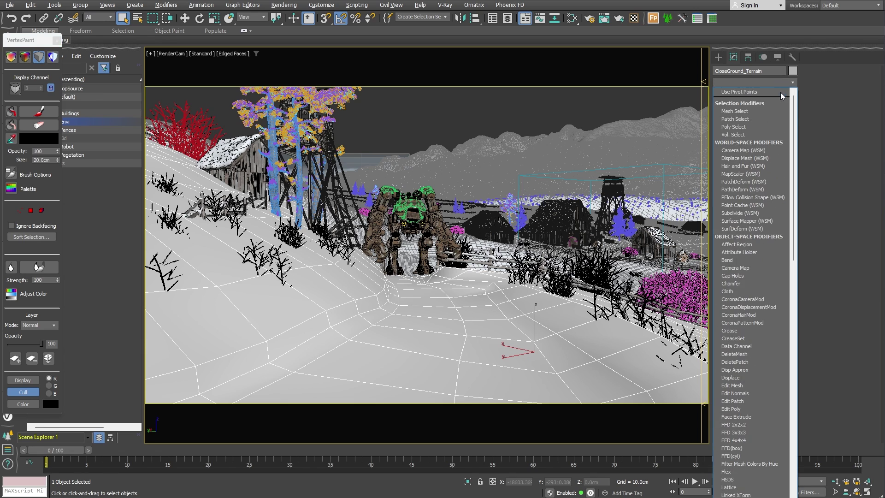
drag(794, 106, 815, 333)
click(756, 399)
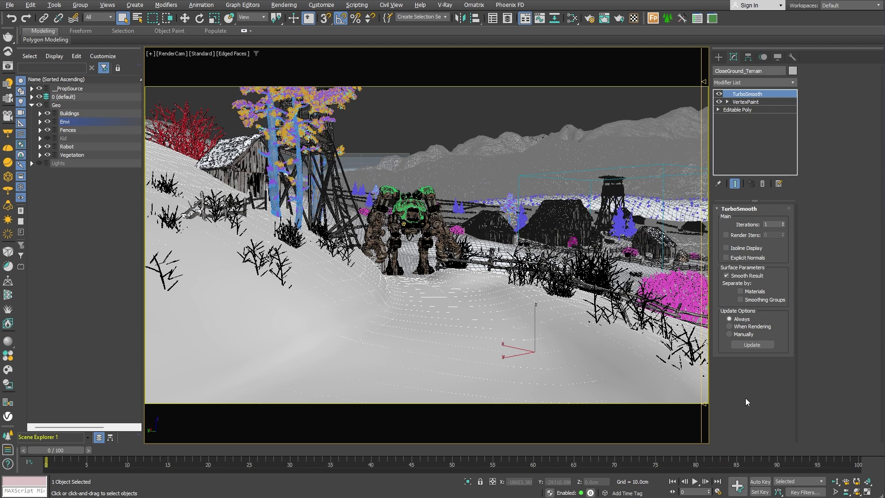
click(783, 222)
click(782, 222)
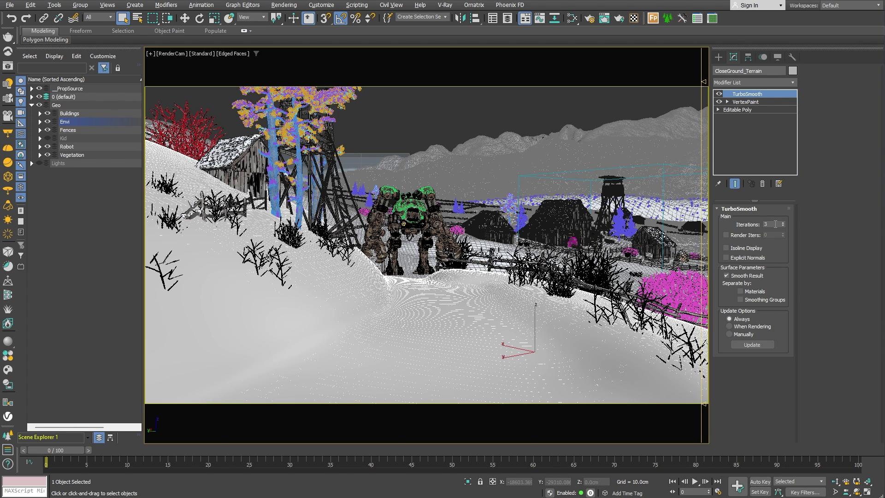
key(F4)
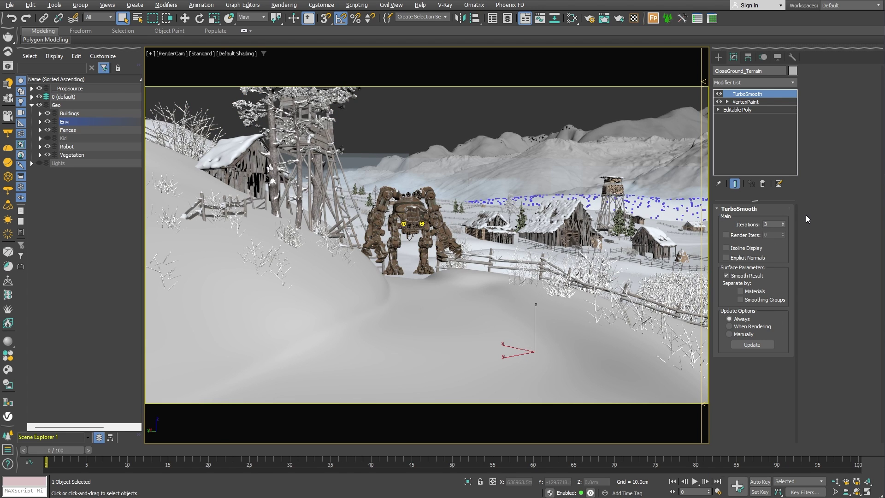
- Add a Noise modifier to the terrain and set its X, Y and Z strength to 150 cm
click(790, 82)
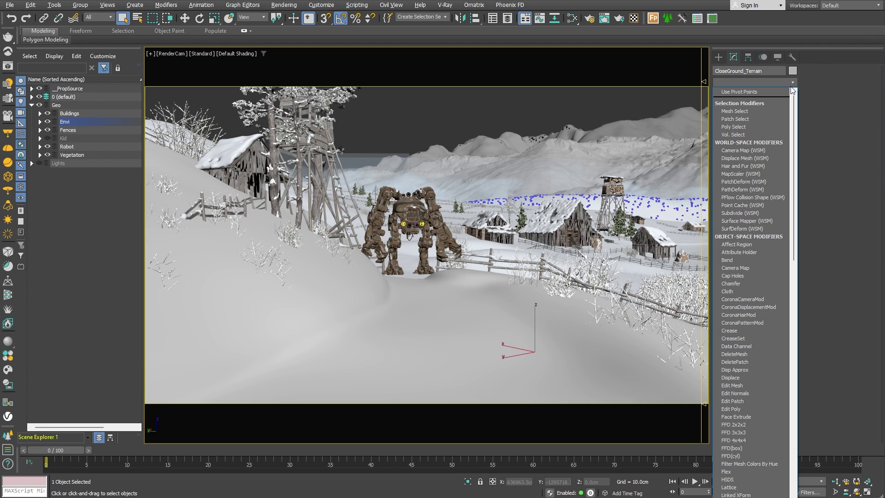
scroll(794, 124, down, 1)
drag(796, 128, 813, 236)
click(776, 295)
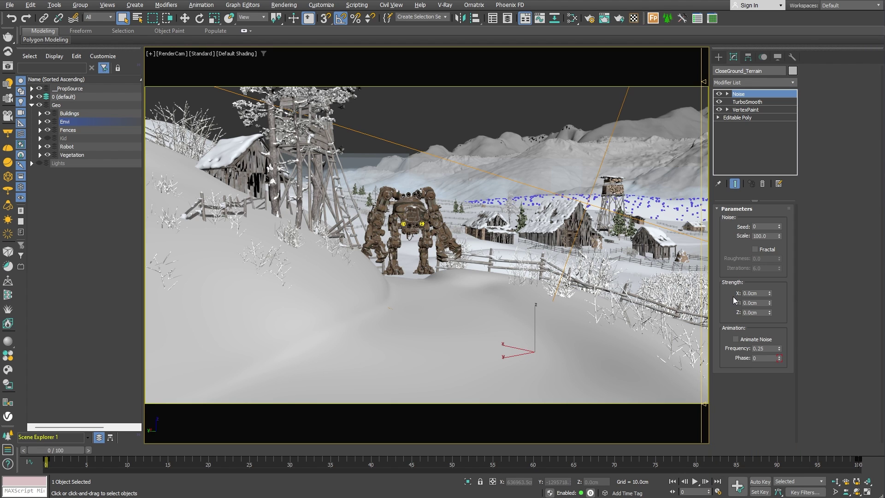
click(762, 293)
text(150)
key(Tab)
text(150)
key(Tab)
text(150)
key(Return)
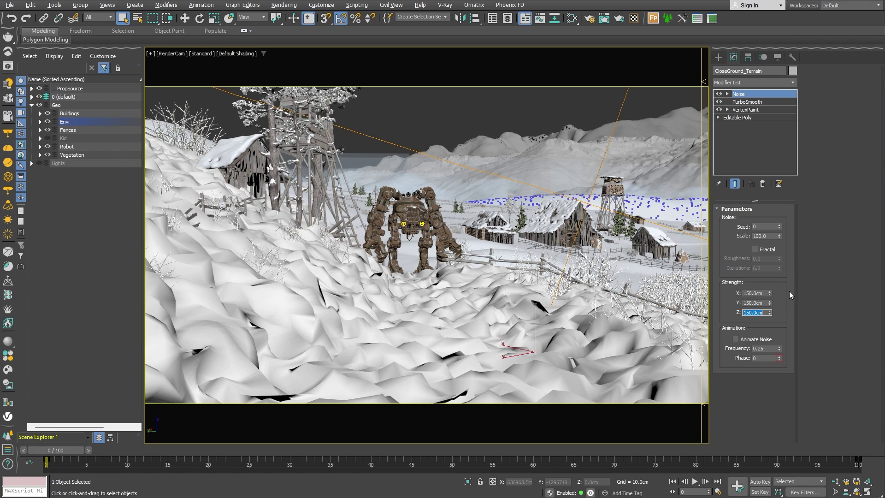
- Enable Fractal on the terrain's Noise modifier and set its scale to 2500
drag(779, 236, 799, 106)
drag(779, 236, 786, 183)
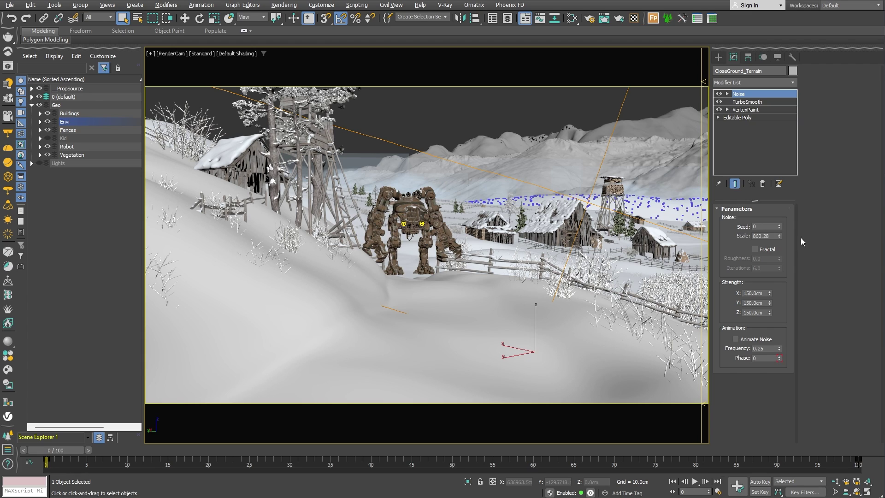
click(755, 249)
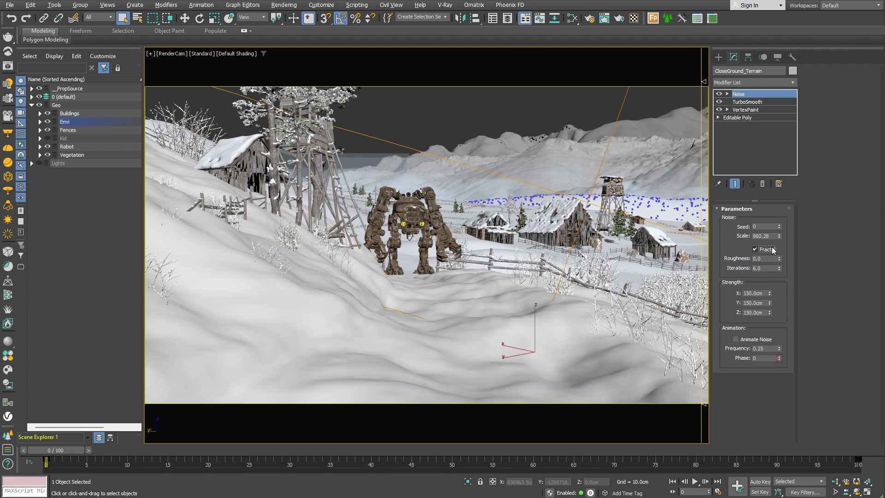
double_click(753, 236)
text(2500)
key(Return)
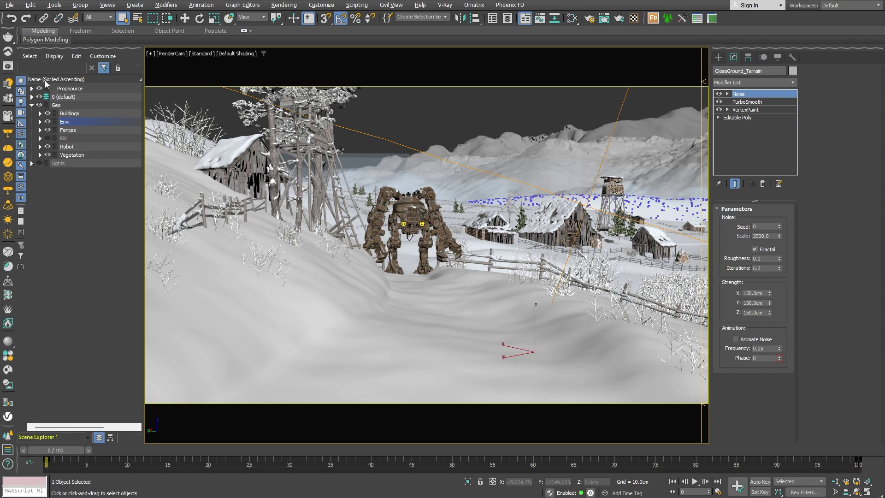
- Start an interactive V-Ray render and add a VRayDisplacementMod modifier to the terrain
click(8, 66)
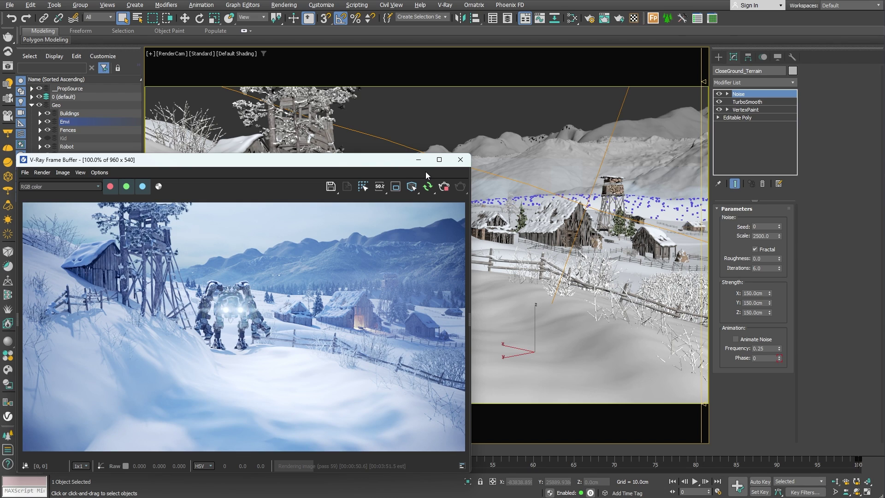
click(793, 82)
drag(793, 102, 801, 354)
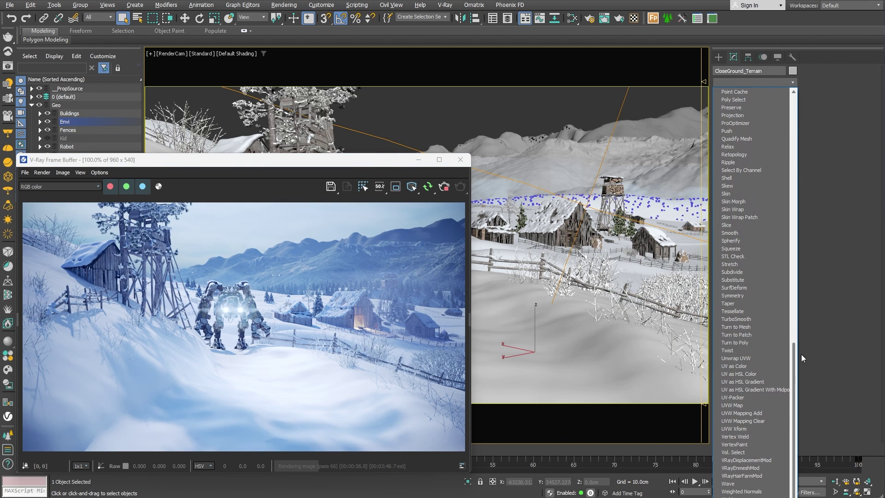
click(762, 459)
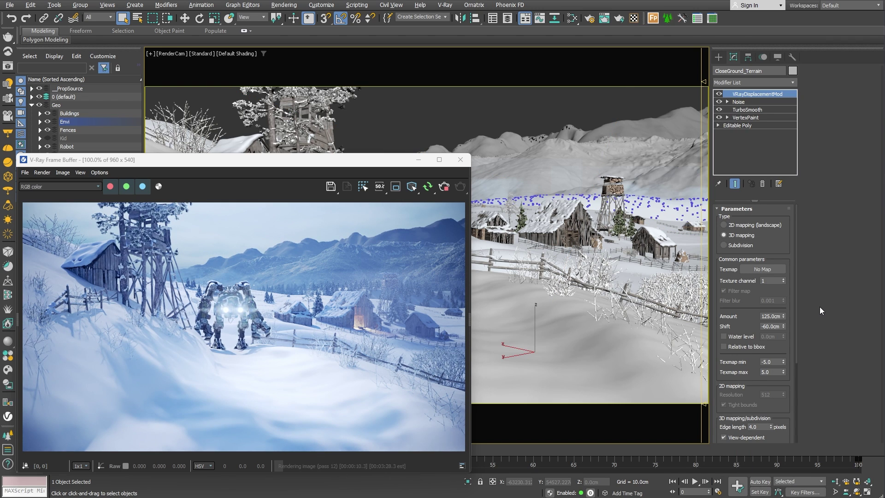
- Create a Composite map in the Slate Material Editor and assign it as the displacement modifier's texmap
click(571, 19)
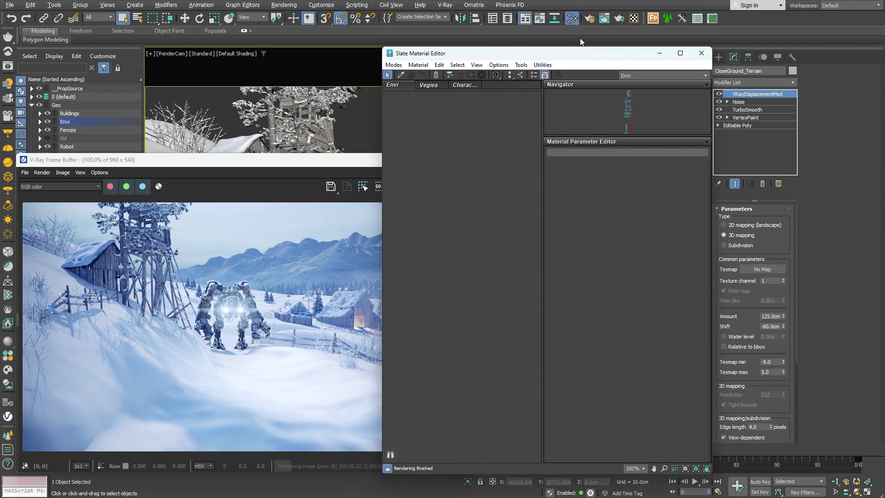
right_click(481, 280)
mouse_move(507, 296)
mouse_move(599, 306)
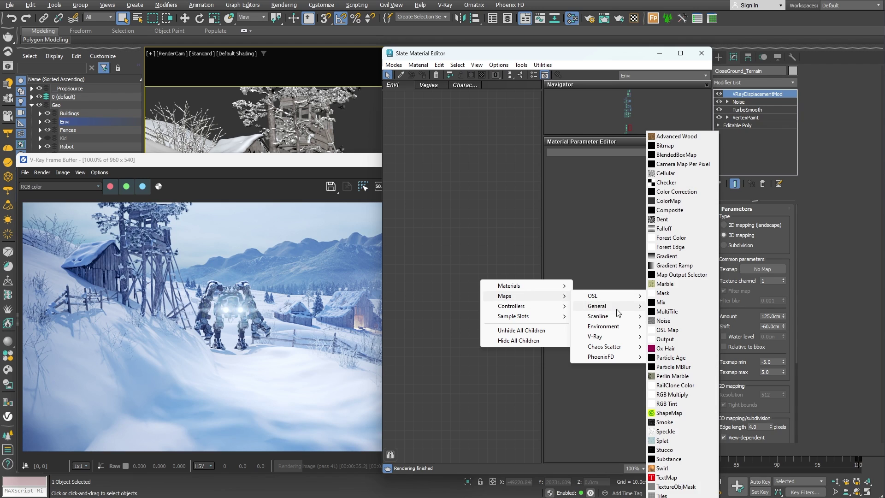
click(681, 210)
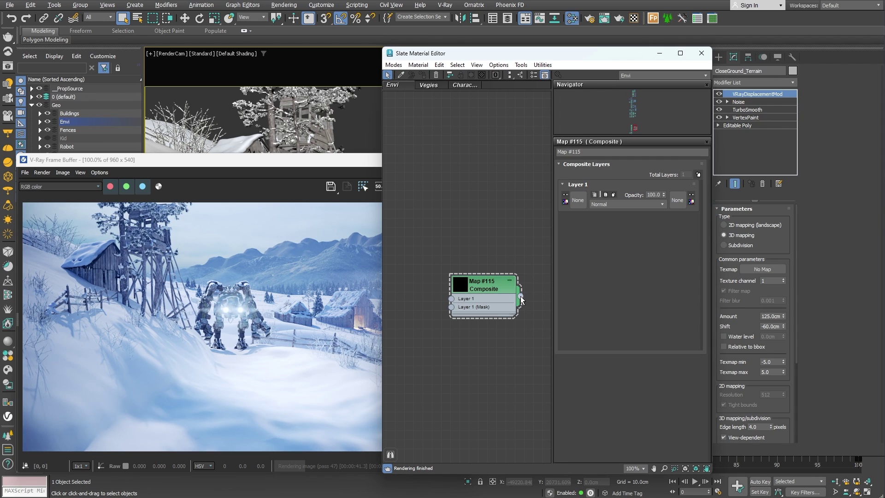
drag(521, 296, 762, 269)
click(469, 270)
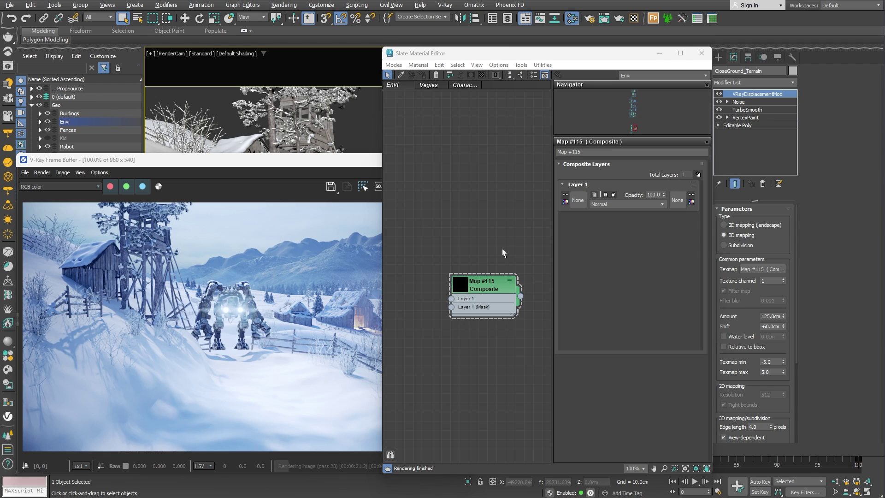
- Create a VRayColor map with its 0.5 grey and connect it to Layer 1 of the Composite map
middle_drag(462, 361, 486, 346)
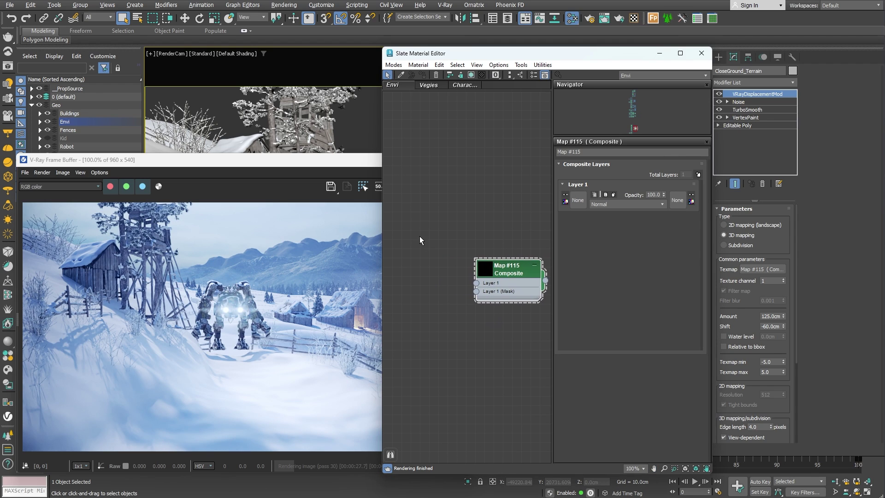
right_click(417, 231)
mouse_move(442, 244)
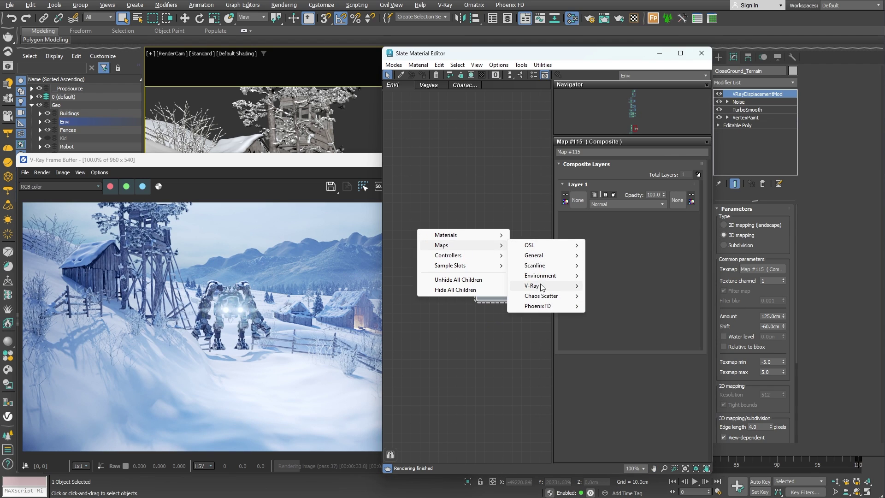
mouse_move(531, 286)
click(607, 37)
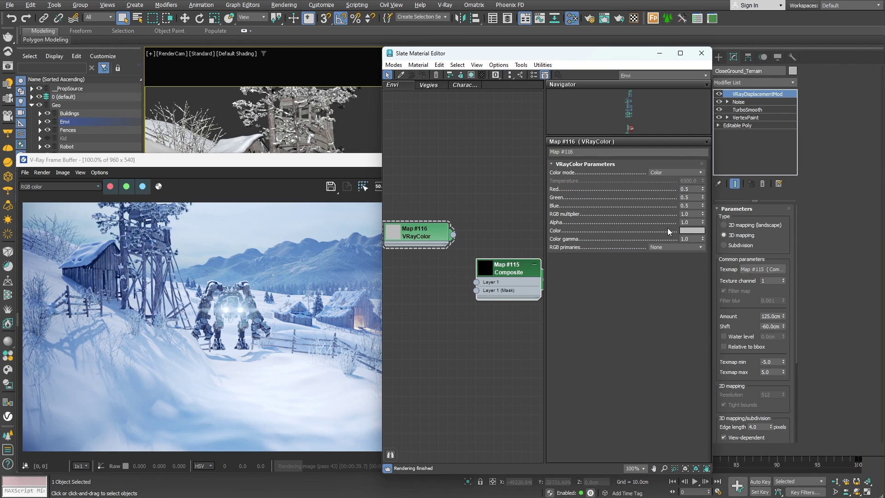
click(692, 230)
click(667, 216)
drag(474, 282, 476, 282)
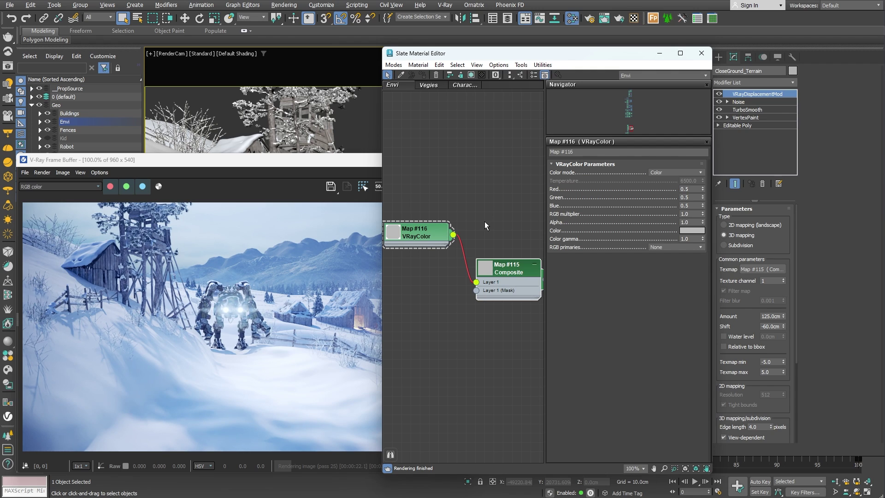
- Add a second layer to the Composite map and feed it with a new nested Composite map
middle_drag(487, 223, 498, 198)
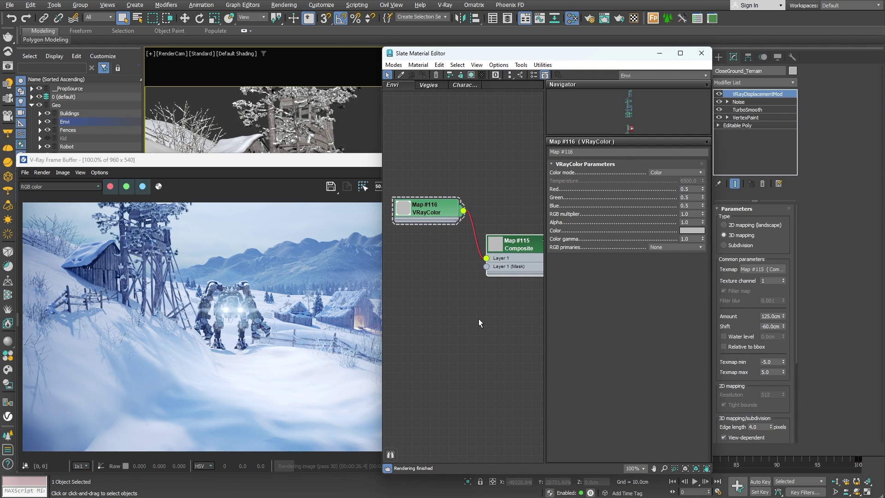
click(517, 247)
click(698, 174)
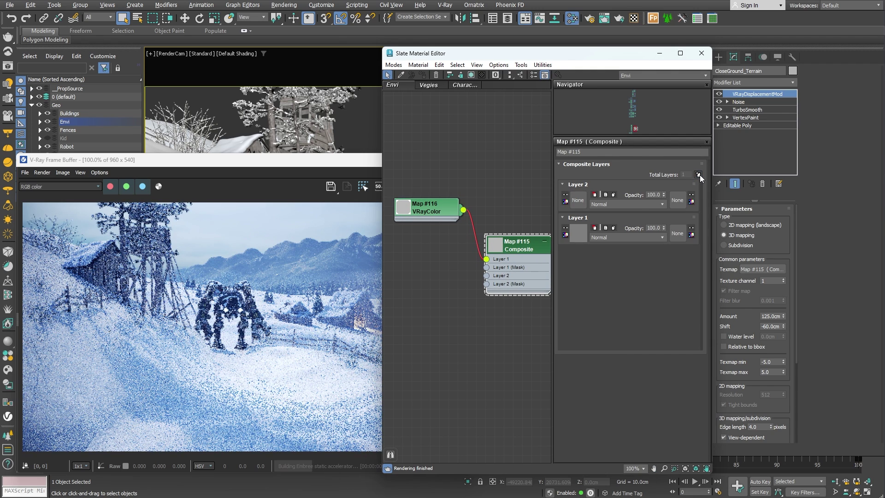
right_click(433, 278)
mouse_move(458, 292)
mouse_move(551, 303)
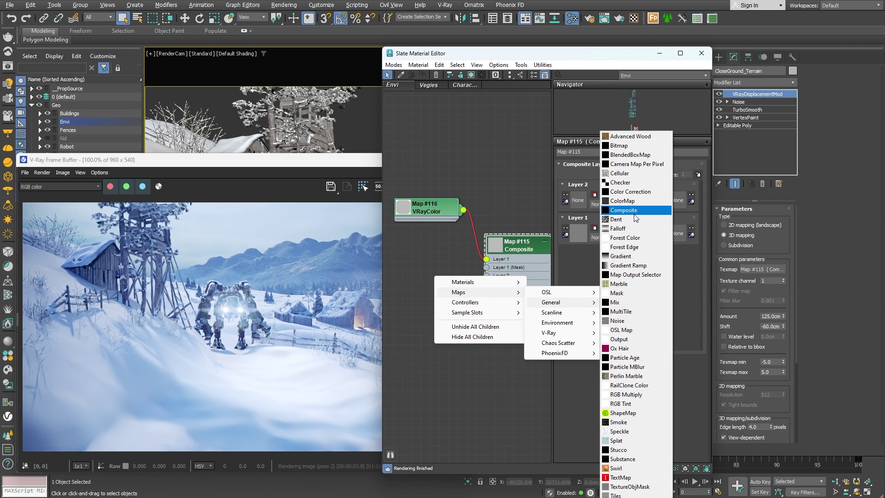
click(636, 217)
drag(464, 283, 487, 276)
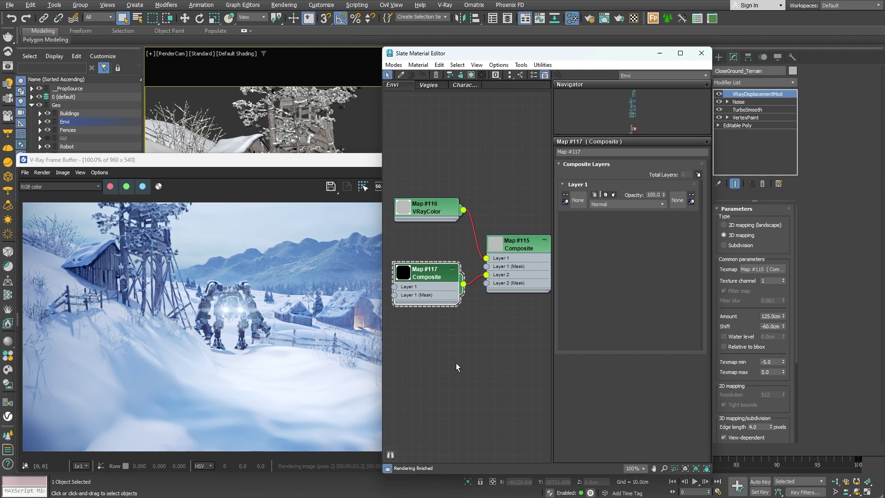
- Preview the SnowSmooth_height.jpg bitmap and connect it to Layer 1 of the nested Composite map
middle_drag(455, 363, 531, 313)
double_click(455, 196)
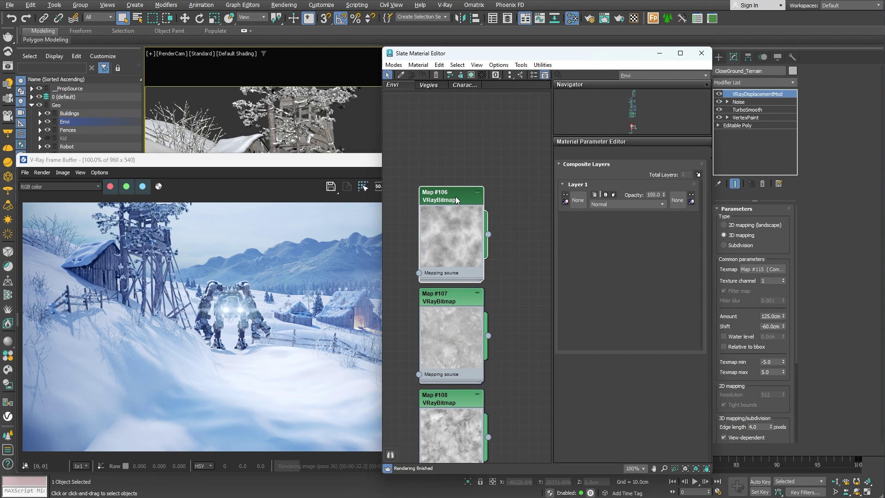
click(635, 198)
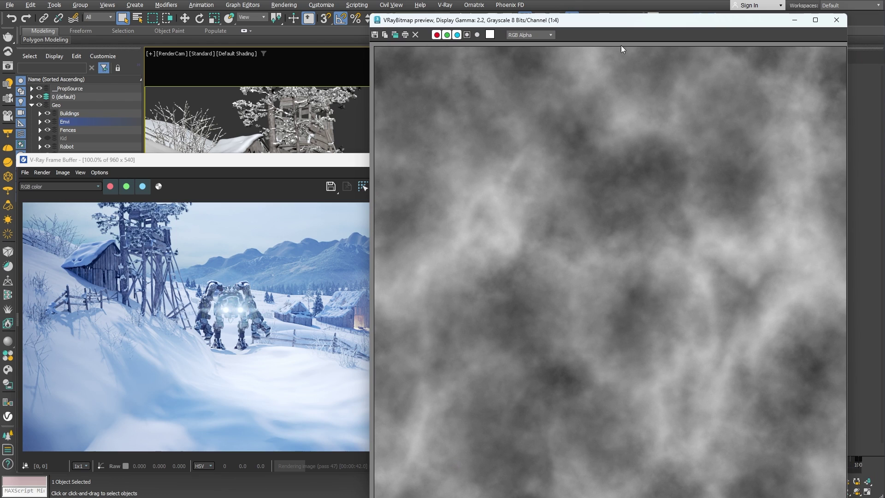
click(844, 21)
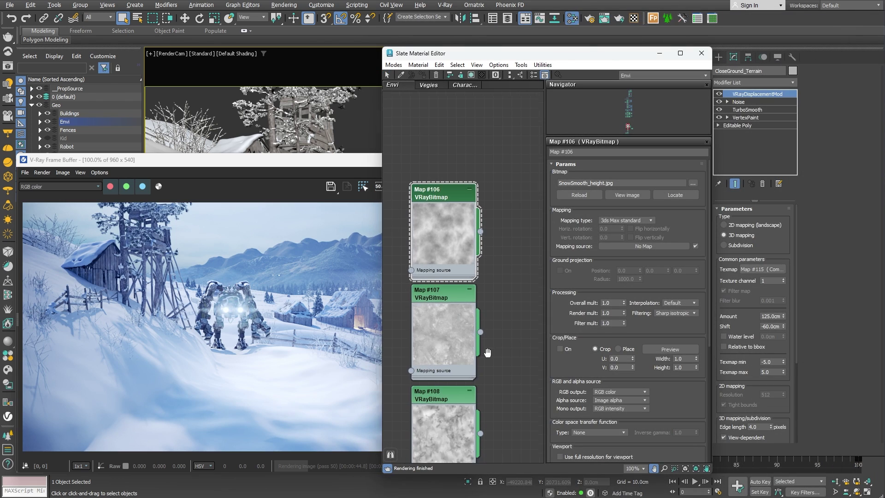
middle_drag(461, 193, 424, 194)
drag(422, 186, 509, 271)
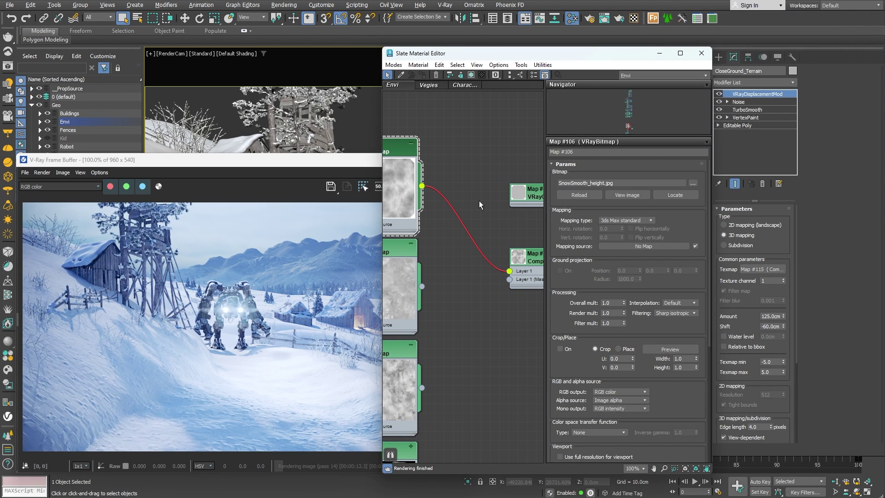
- Create a VRayUVWRandomizer map and connect it to the mapping source of the SnowSmooth_height.jpg bitmap
middle_drag(479, 201, 643, 239)
right_click(431, 199)
mouse_move(446, 198)
mouse_move(549, 241)
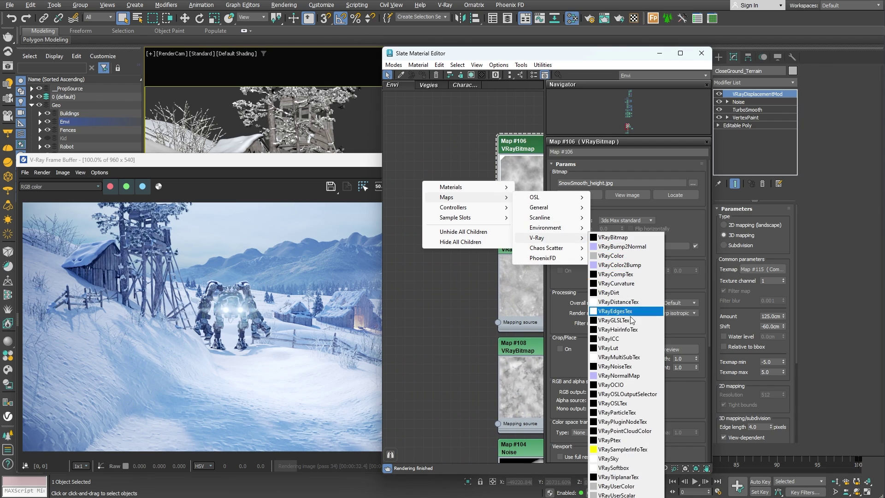
click(608, 494)
drag(456, 184, 498, 220)
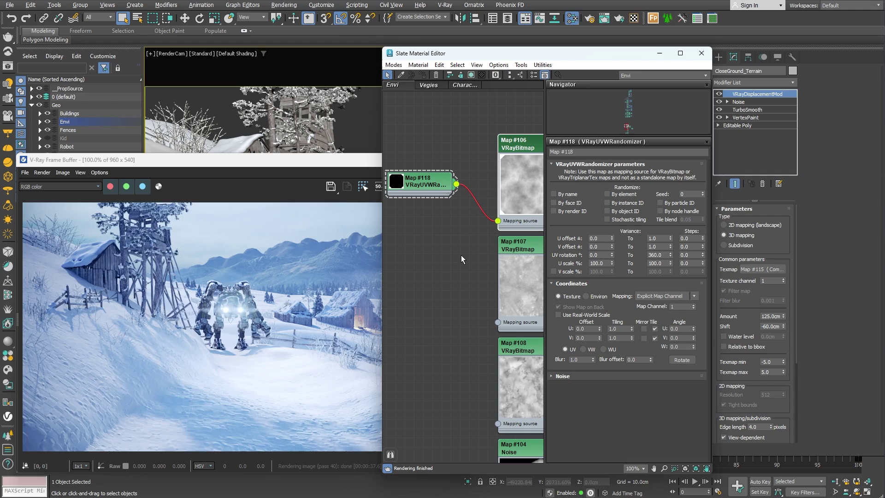
- Set the U and V tiling of the SnowSmooth bitmap's randomizer to 7
click(623, 329)
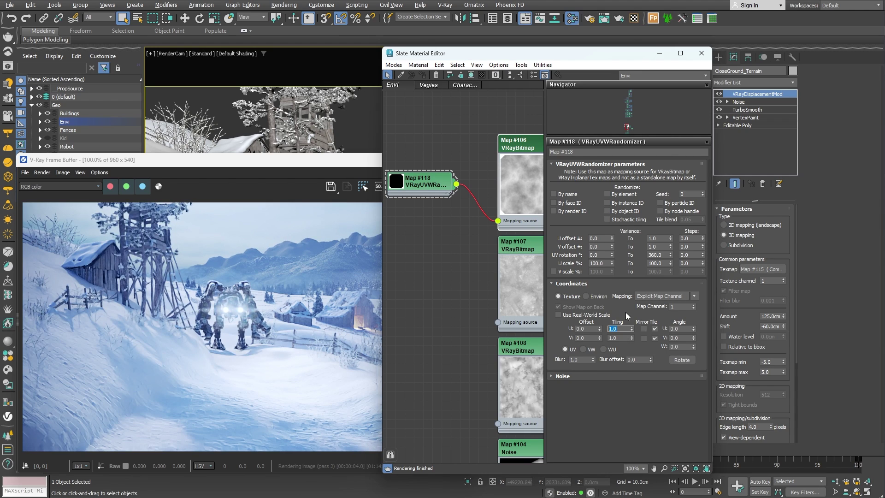
text(7)
key(Tab)
text(7)
key(Return)
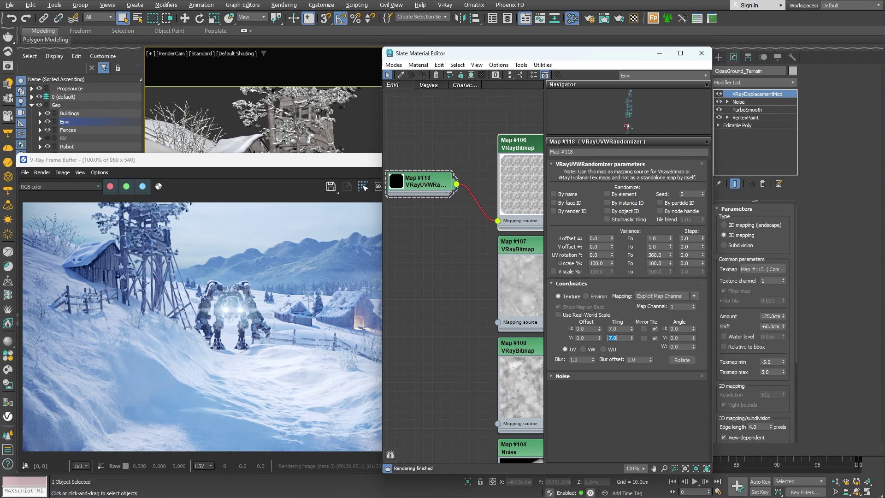
- Enable stochastic tiling on the SnowSmooth bitmap's randomizer and set its minimum U scale variance to 80%
click(607, 220)
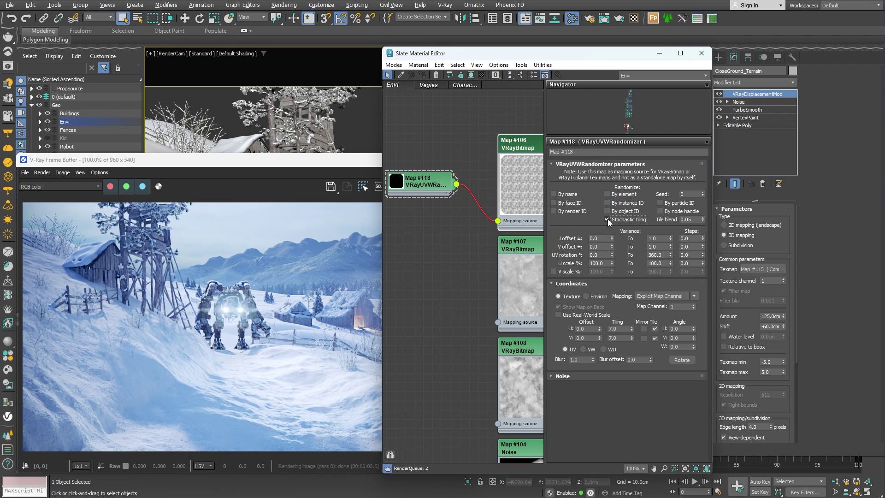
click(607, 262)
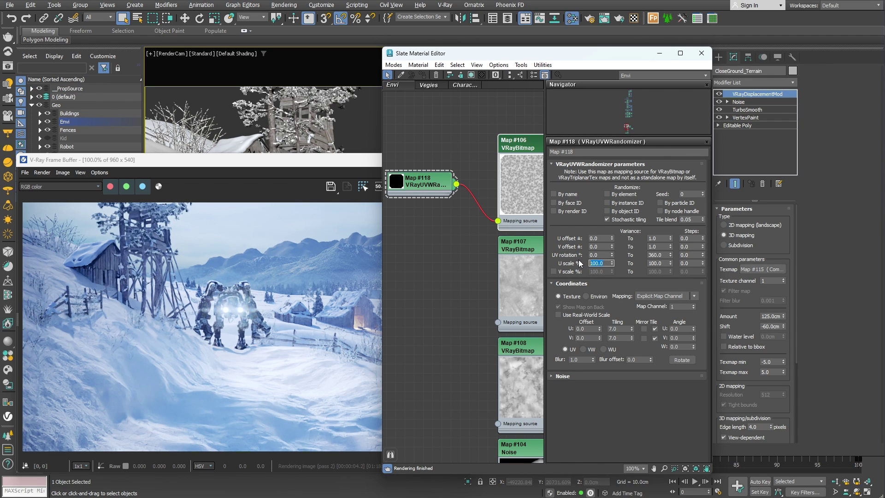
text(80)
key(Return)
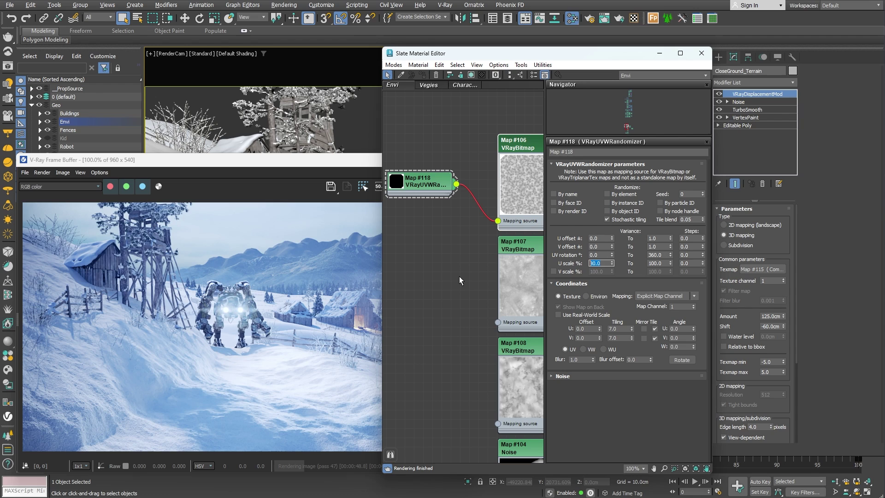
- Create a Vertex Color map using map channel 3 and connect it to the Layer 2 mask of the main Composite map
middle_drag(459, 276, 463, 323)
scroll(463, 324, down, 3)
right_click(447, 209)
mouse_move(471, 223)
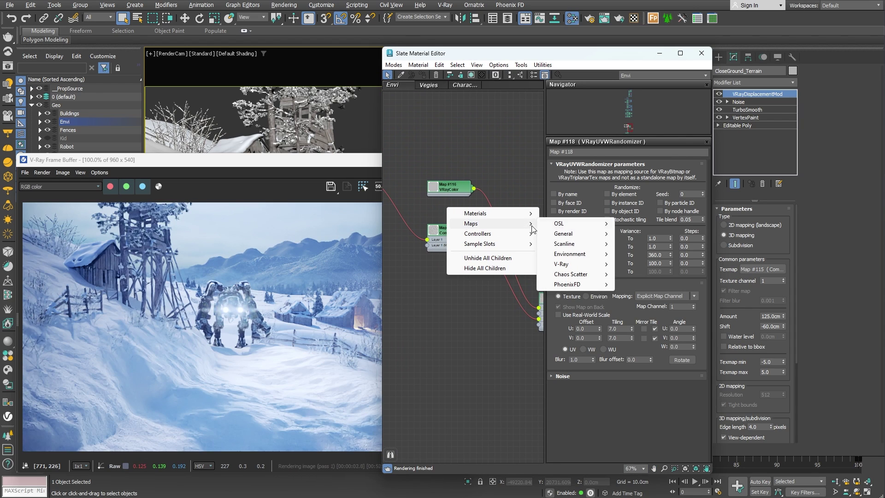
mouse_move(570, 238)
click(645, 493)
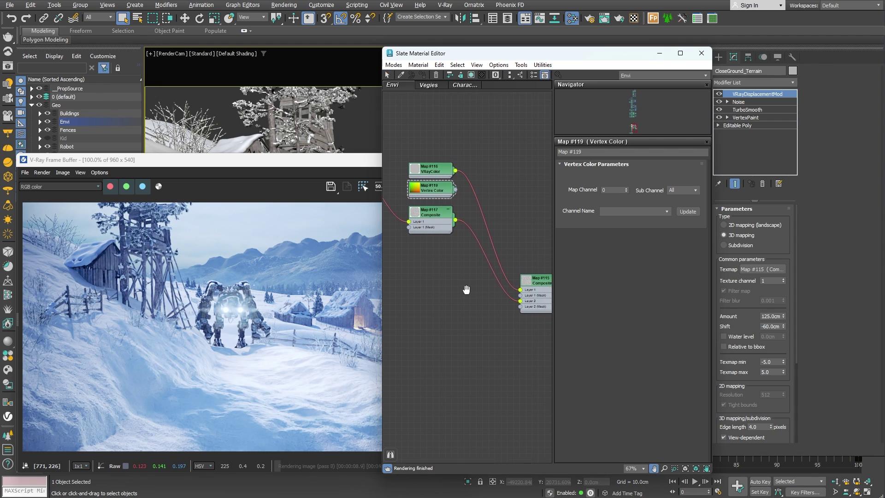
scroll(445, 140, up, 2)
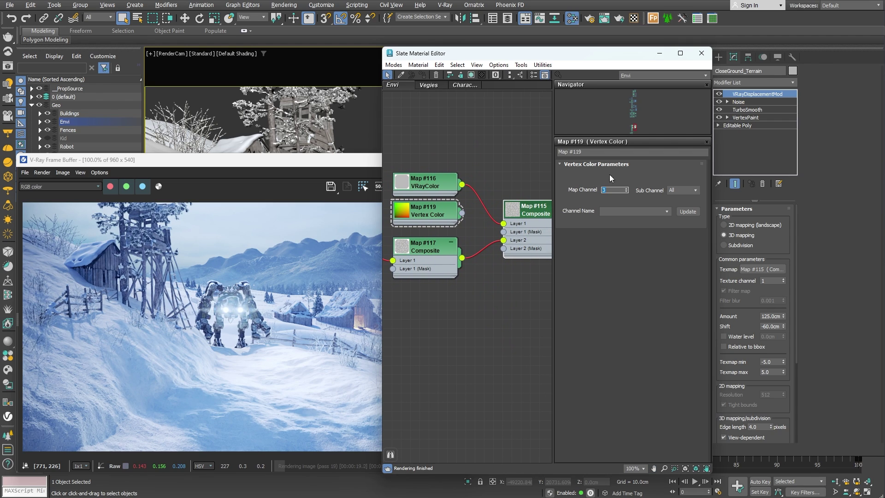
drag(461, 214, 504, 251)
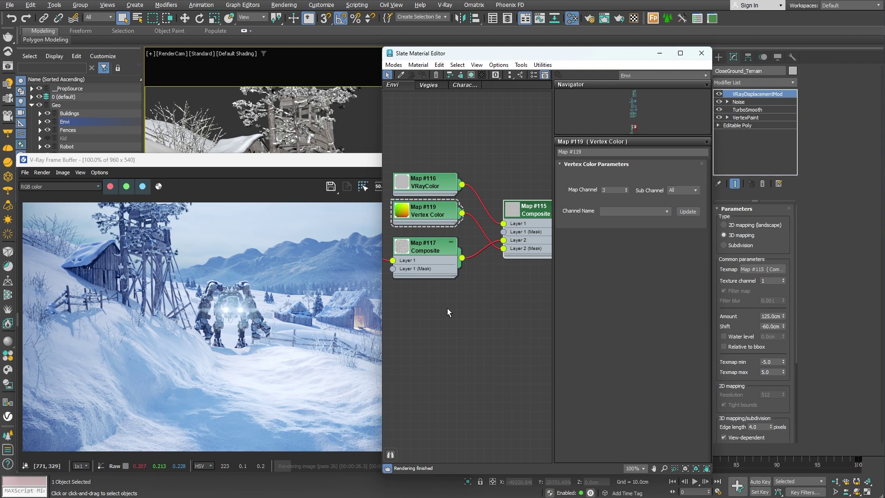
- Add a second layer to the nested Composite map and feed it with an instance of the Map #107 bitmap
middle_drag(438, 330, 530, 306)
click(517, 225)
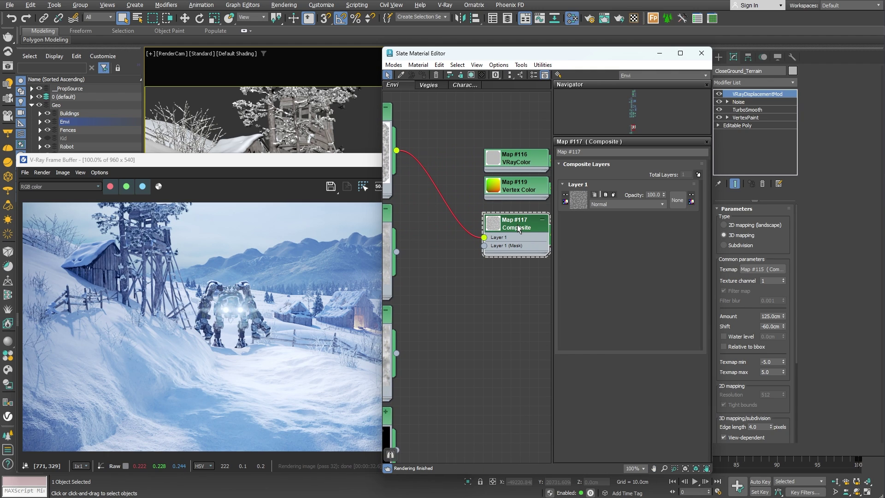
click(698, 174)
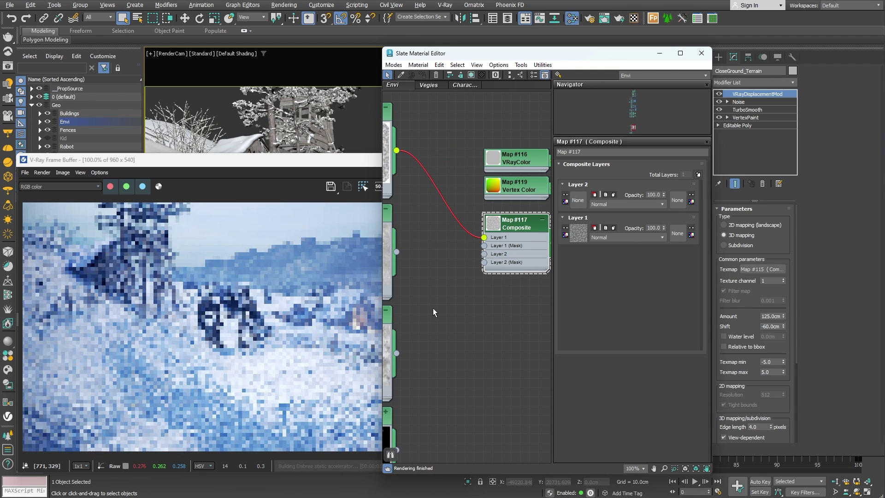
middle_drag(433, 308, 497, 293)
drag(465, 237, 577, 203)
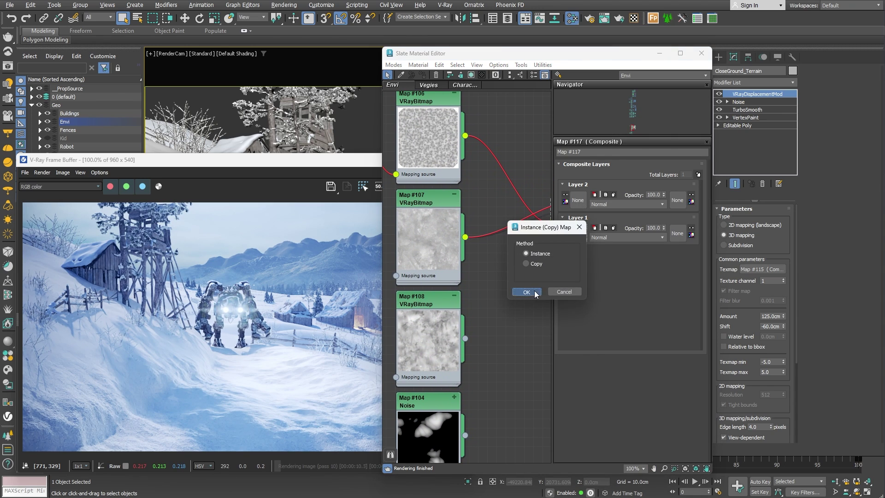
click(526, 292)
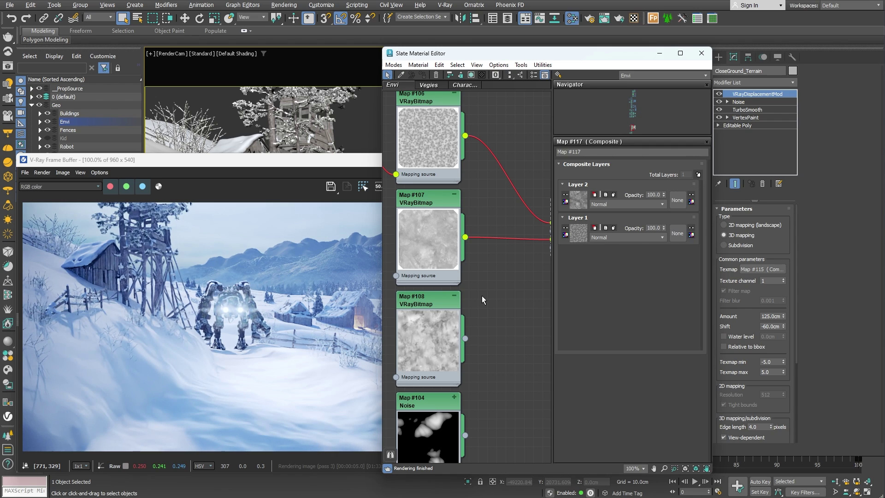
- Create another VRayUVWRandomizer map and connect it to the mapping source of the Map #107 bitmap
middle_drag(482, 294, 590, 287)
right_click(434, 229)
mouse_move(455, 244)
mouse_move(553, 284)
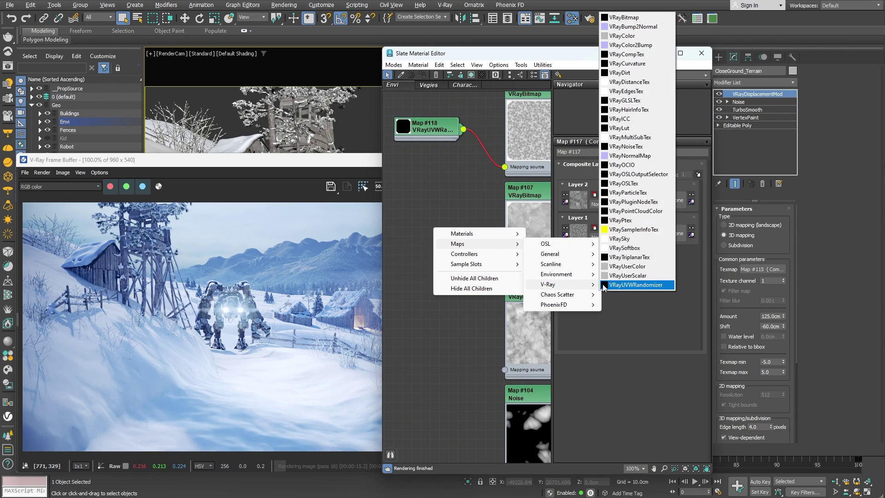
click(636, 283)
drag(468, 236, 504, 268)
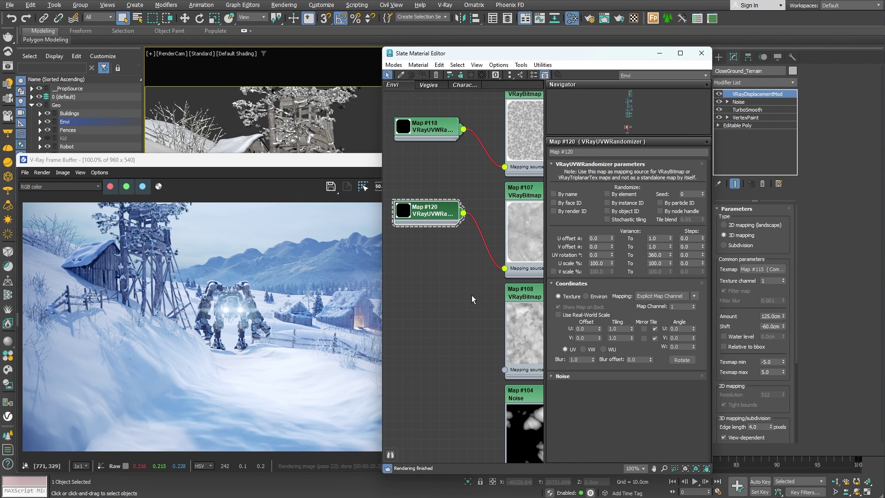
- Set the U and V tiling of the Map #107 bitmap's randomizer to 20
text(20)
key(Tab)
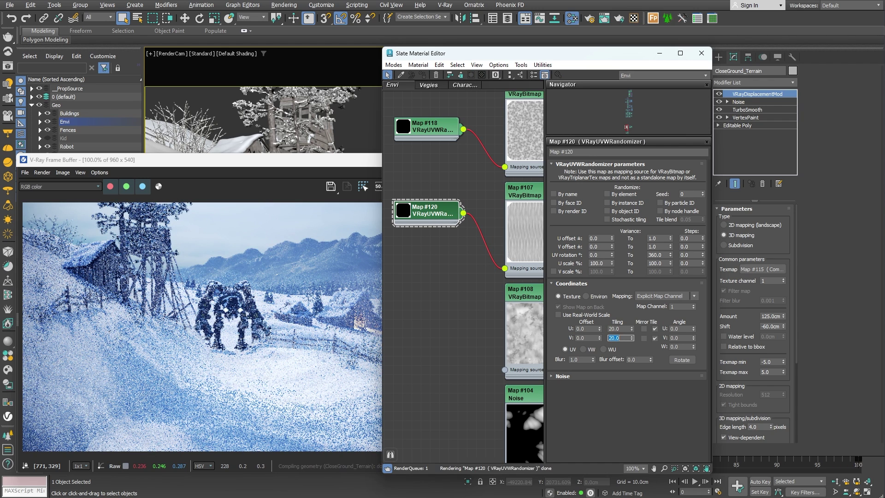
text(20)
key(Return)
- Enable stochastic tiling on the Map #107 bitmap's randomizer and set its minimum U scale variance to 40%
click(610, 220)
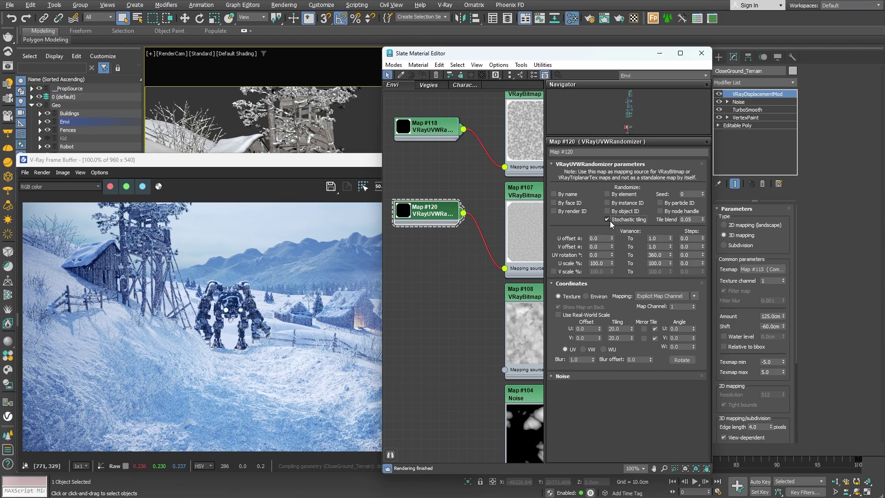
click(604, 263)
text(40)
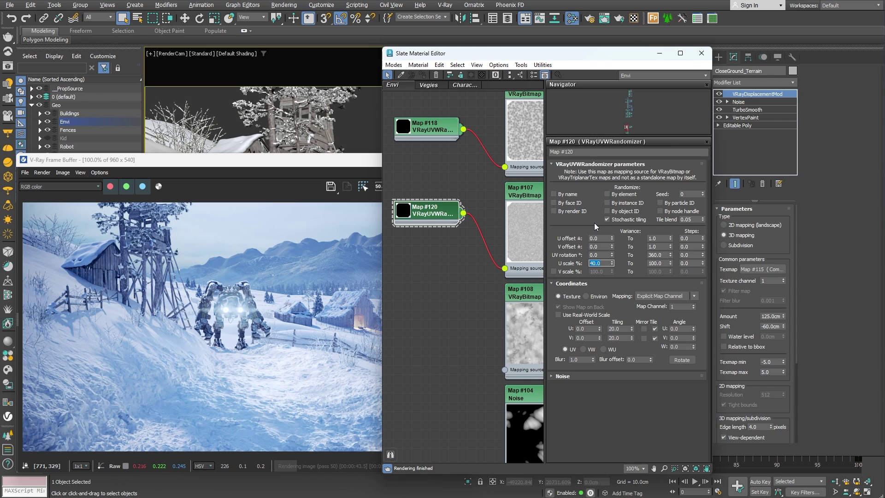
- Set the blending mode of Layer 2 in the nested Composite map to Addition
middle_drag(489, 301, 401, 282)
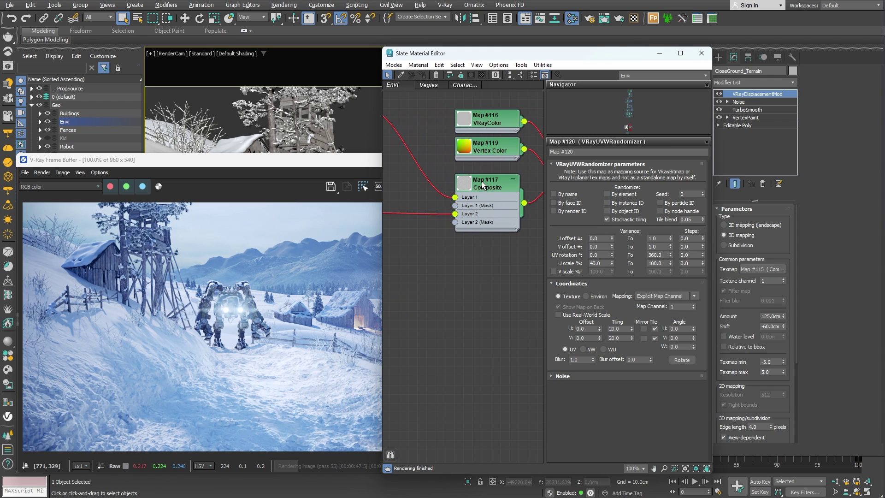
click(485, 182)
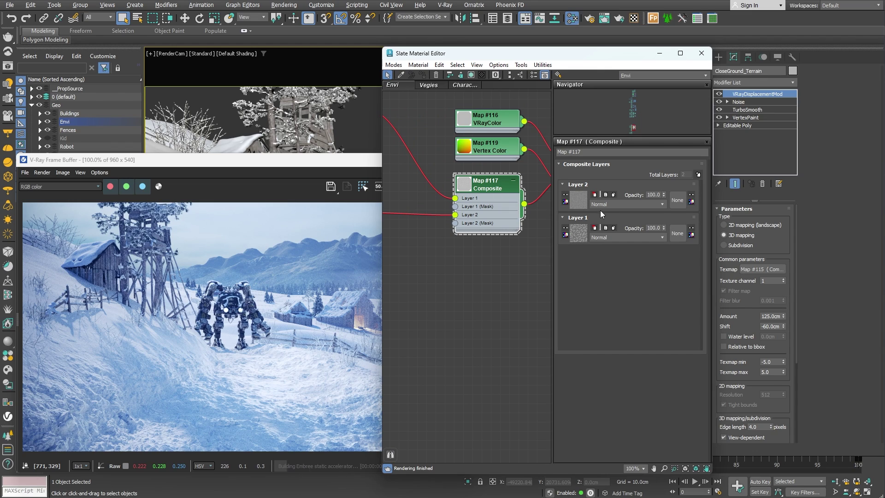
click(618, 204)
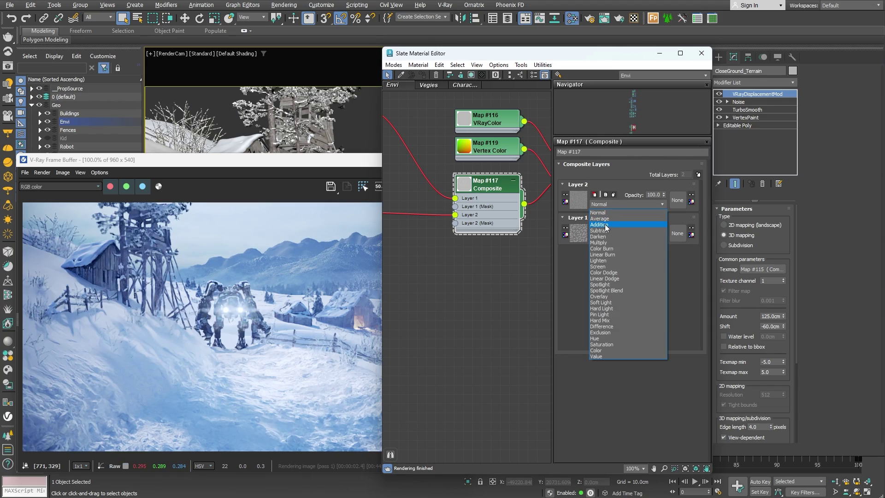
click(608, 225)
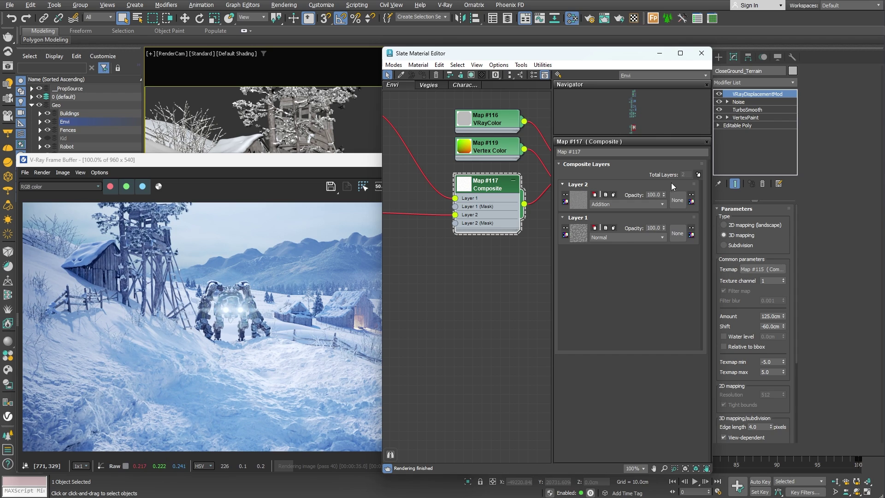
- Preview the SnowRough_height.jpg bitmap and connect it to a newly added Layer 3 of the nested Composite map
click(698, 174)
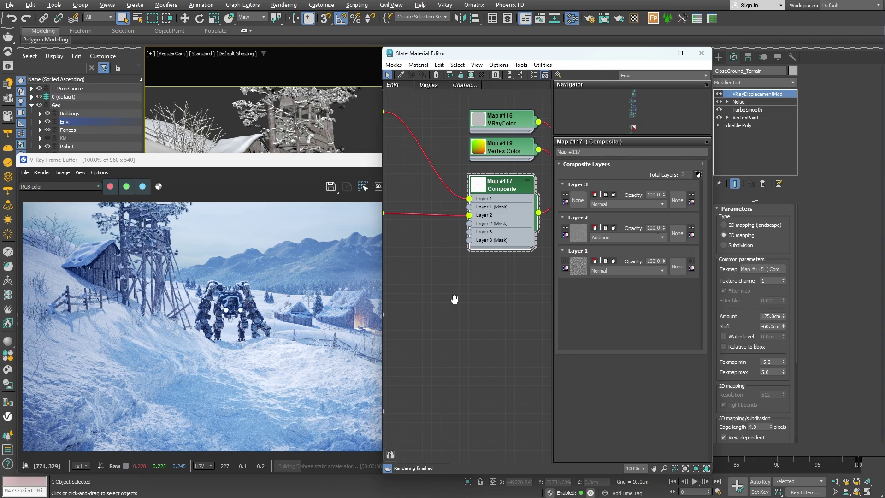
middle_drag(454, 300, 524, 296)
double_click(416, 268)
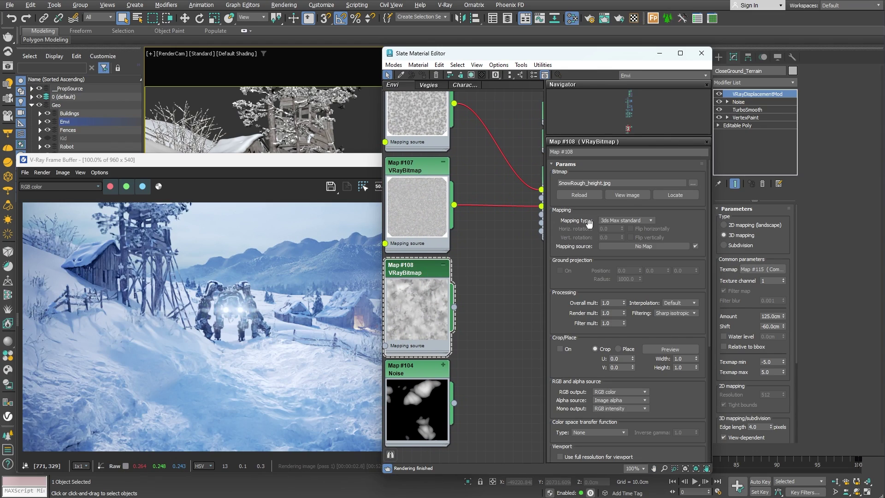
click(627, 195)
drag(840, 83, 400, 32)
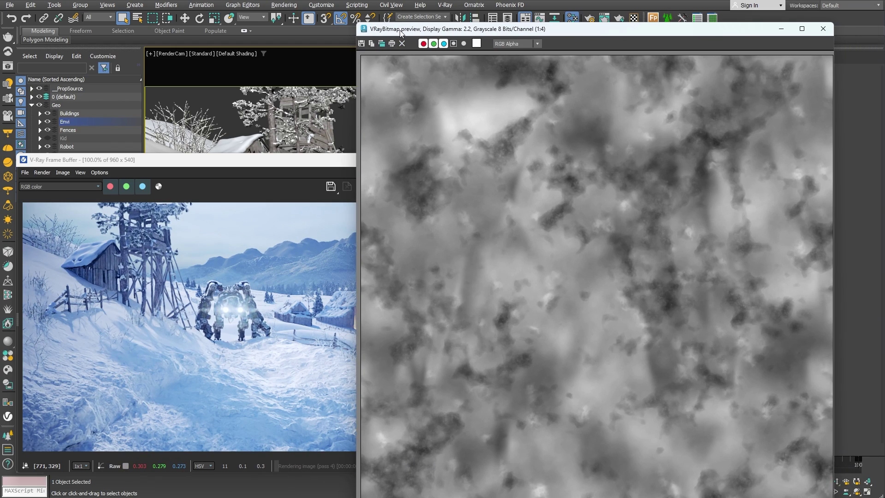
click(823, 29)
drag(422, 284, 510, 201)
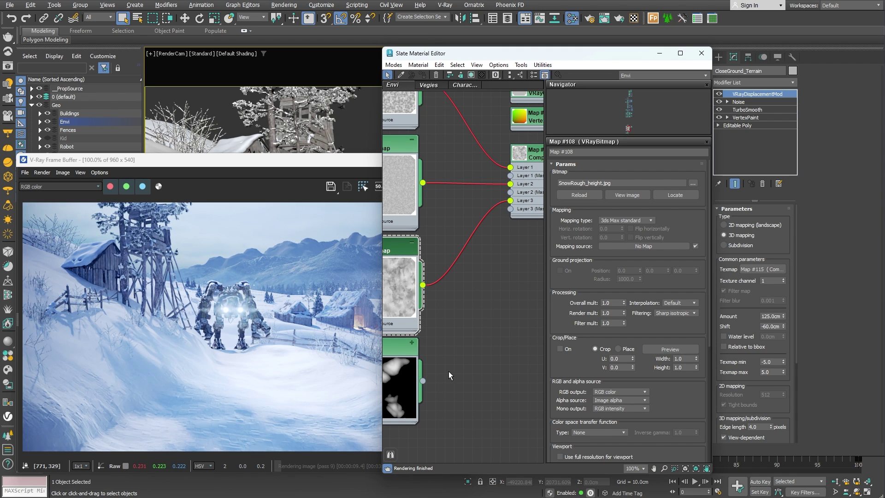
- Create a third VRayUVWRandomizer map and connect it to the mapping source of the SnowRough_height.jpg bitmap
middle_drag(449, 371, 573, 339)
right_click(451, 256)
mouse_move(475, 271)
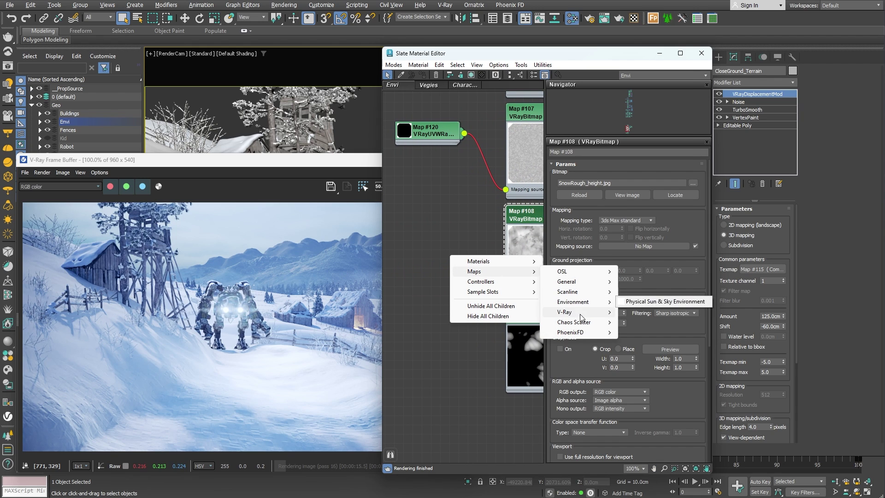
click(654, 277)
drag(464, 254, 503, 292)
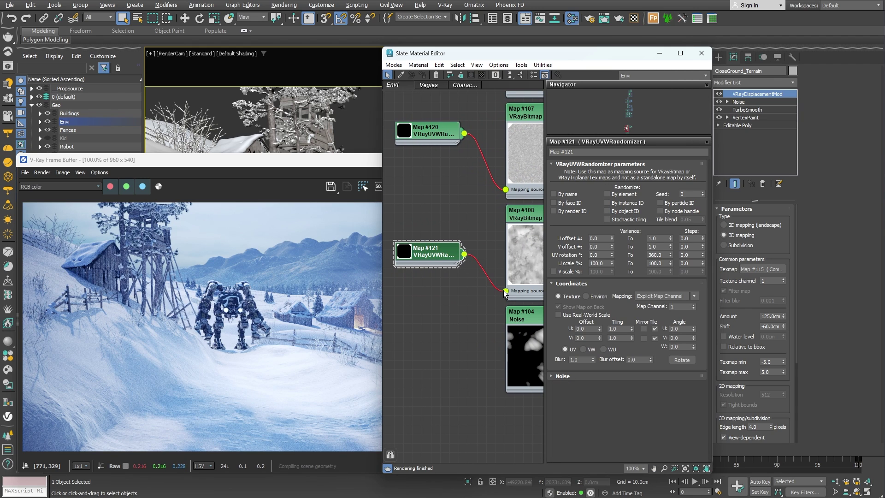
- Set the U and V tiling of the SnowRough bitmap's randomizer to 5
click(619, 328)
text(5)
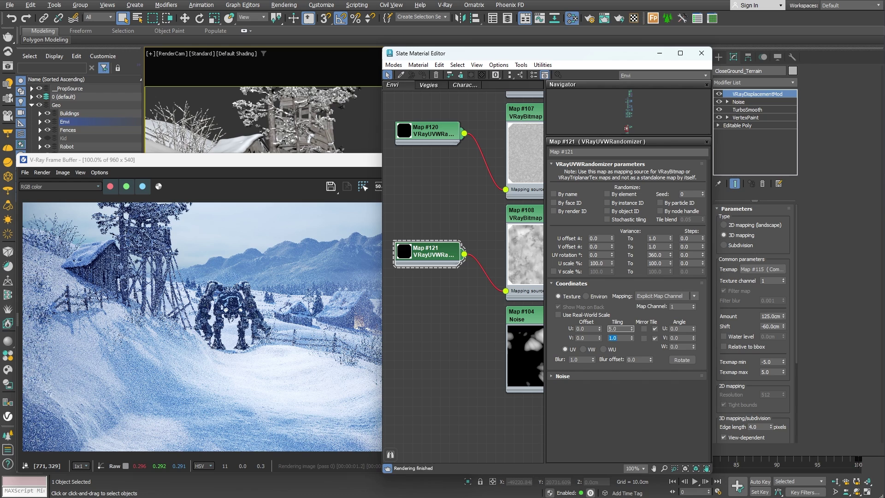
key(Tab)
text(5)
key(Return)
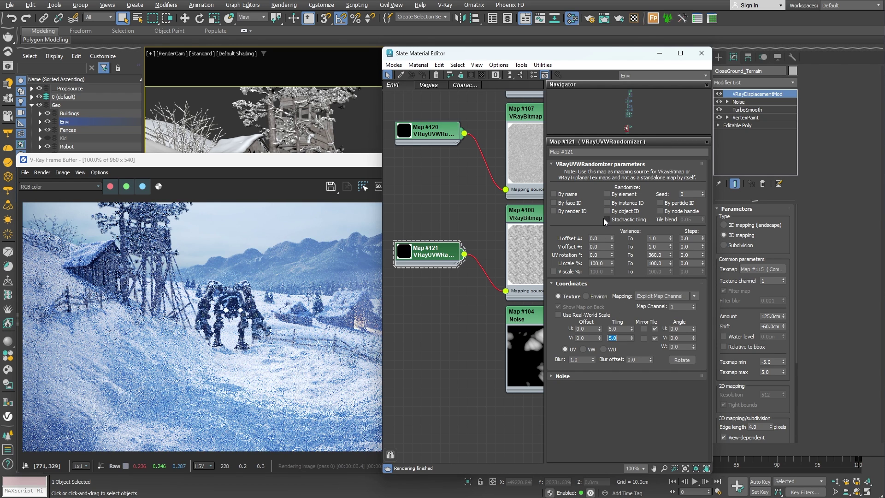
- Enable stochastic tiling on the SnowRough bitmap's randomizer and set its minimum U scale variance to 50%
click(606, 219)
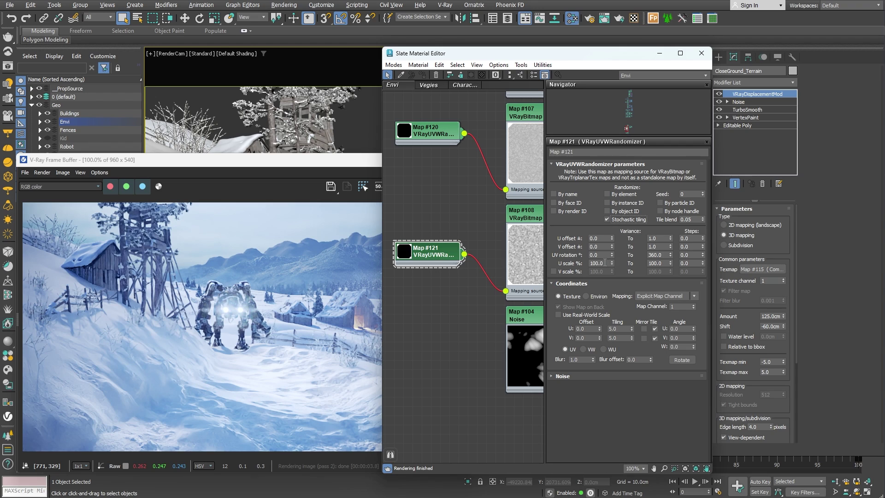
text(50)
key(Return)
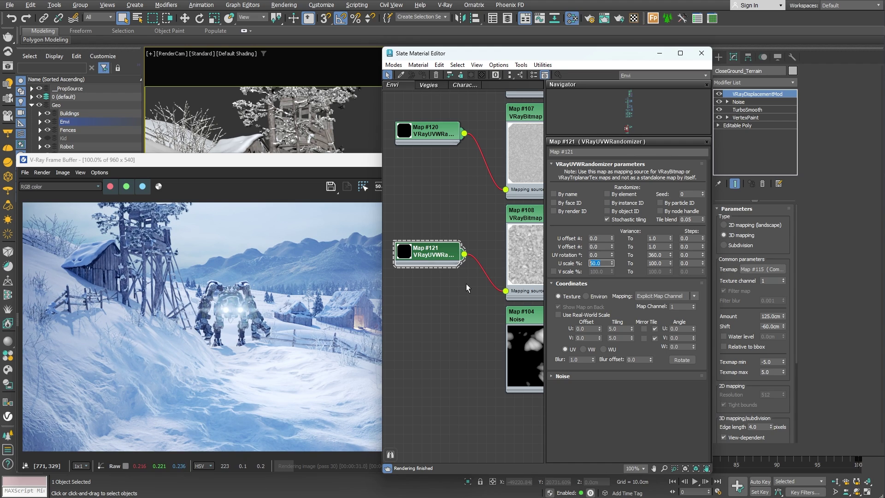
middle_drag(475, 317, 424, 310)
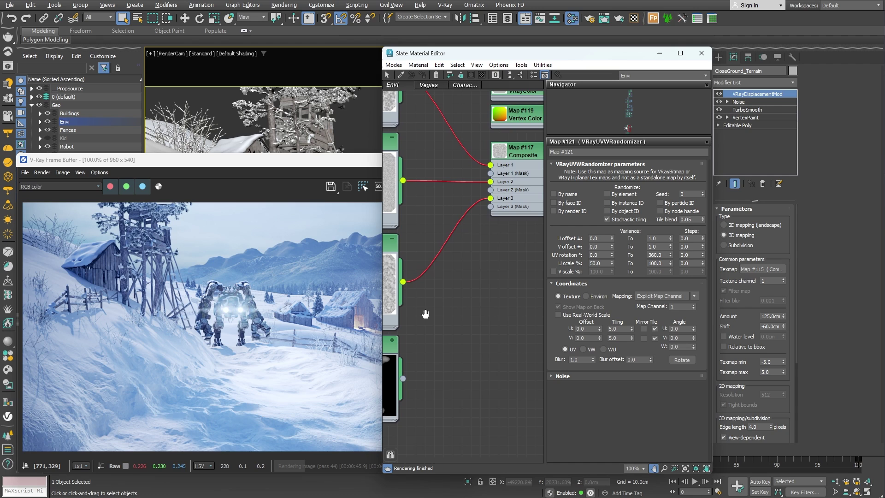
- Connect the Noise map as an instance to the Layer 3 mask of the nested Composite map
double_click(524, 153)
middle_drag(466, 332, 518, 300)
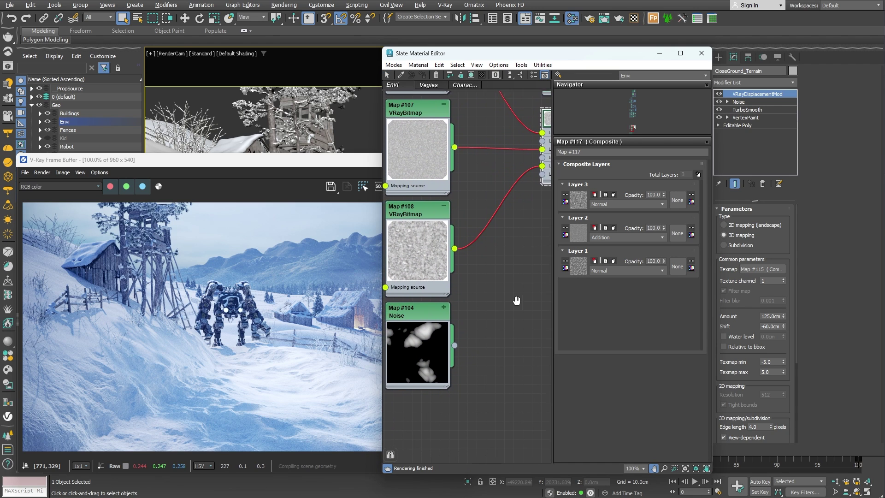
drag(463, 339, 680, 203)
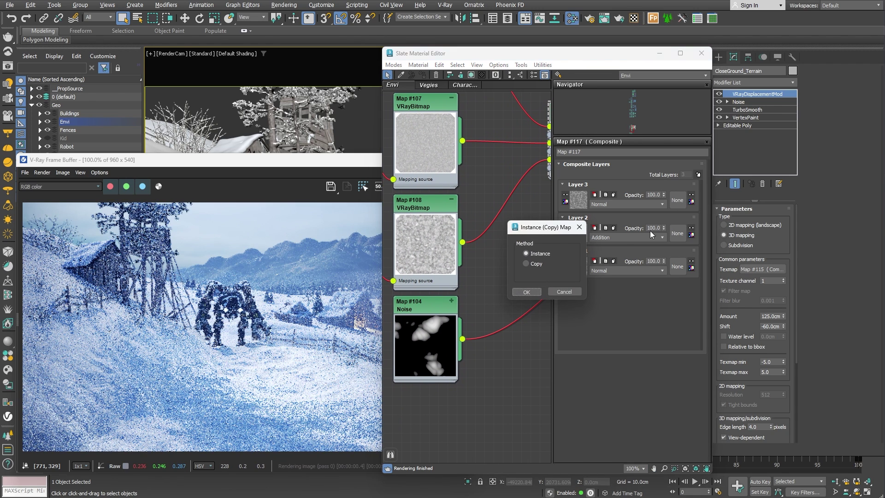
click(529, 291)
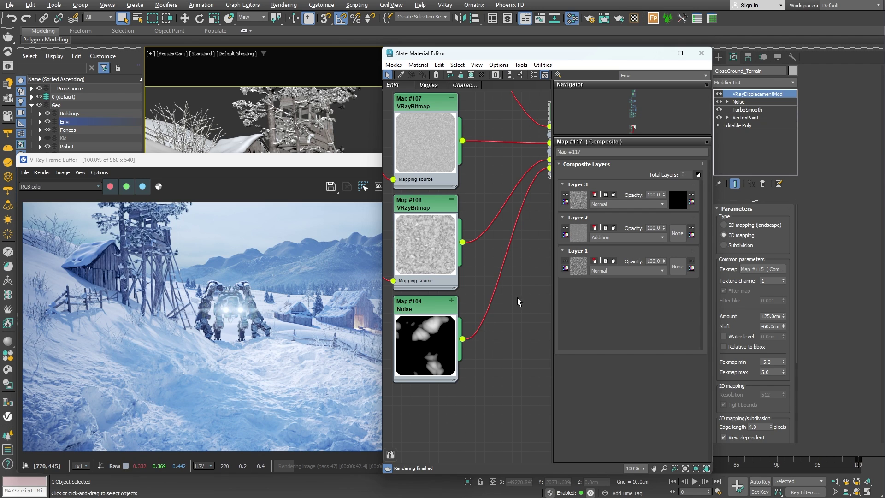
- Set the opacity of Layer 2 in the main displacement Composite map to 80
middle_drag(520, 300, 420, 325)
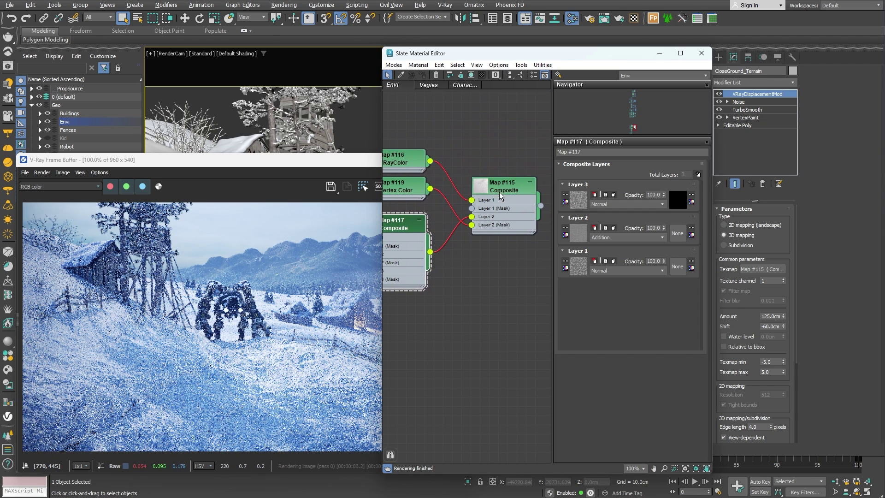
click(501, 189)
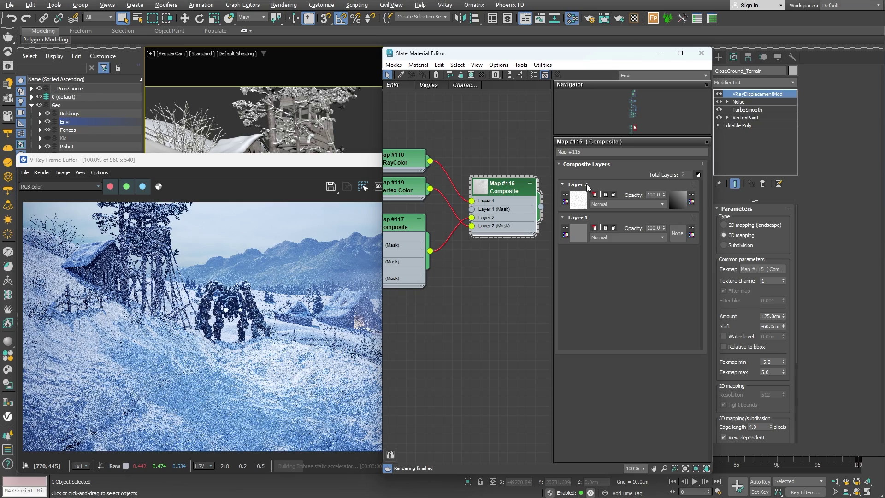
double_click(653, 194)
text(80)
key(Return)
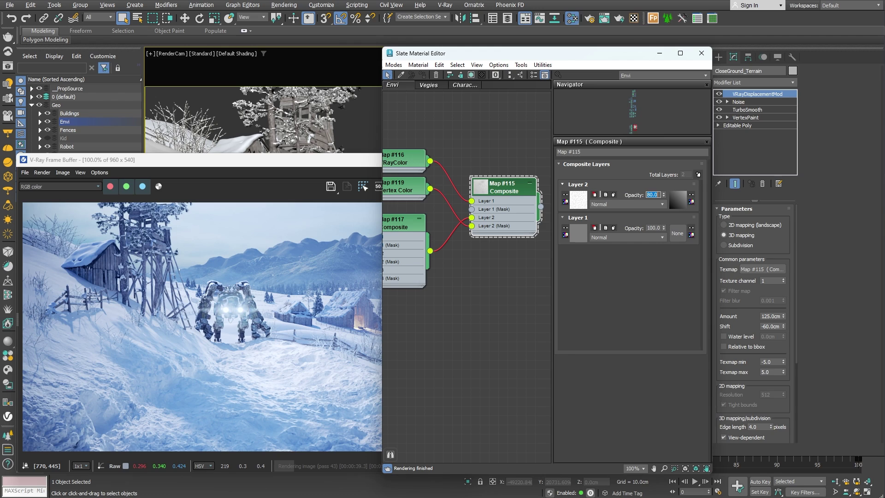
- Switch the scene to night lighting in the V-Ray Light Lister by disabling EnvLight_Day and enabling EnvLight_Night
click(9, 85)
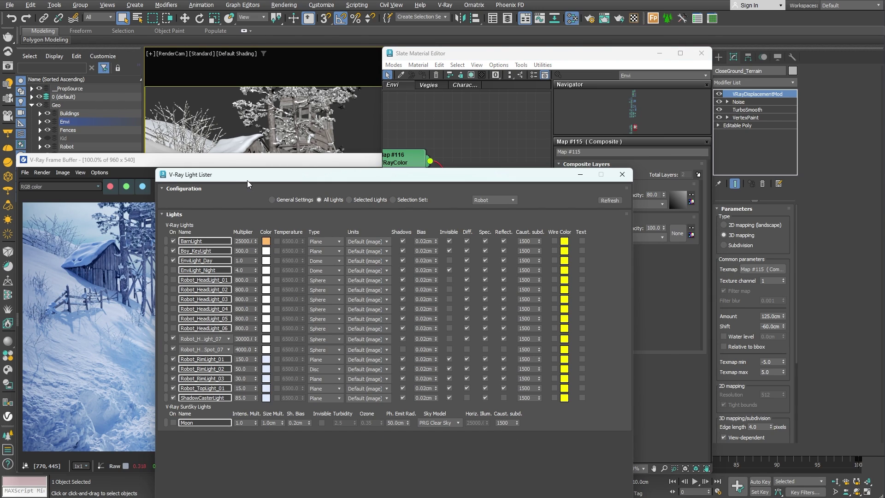
click(174, 261)
click(173, 270)
click(622, 174)
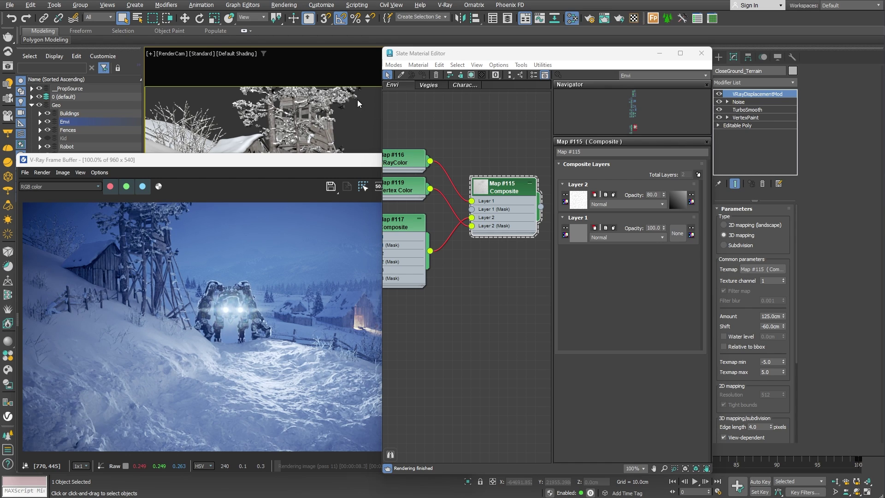
- Set the inscattered light intensity of the VRayAerialPerspective atmosphere effect to 1.0 in the environment settings
click(282, 5)
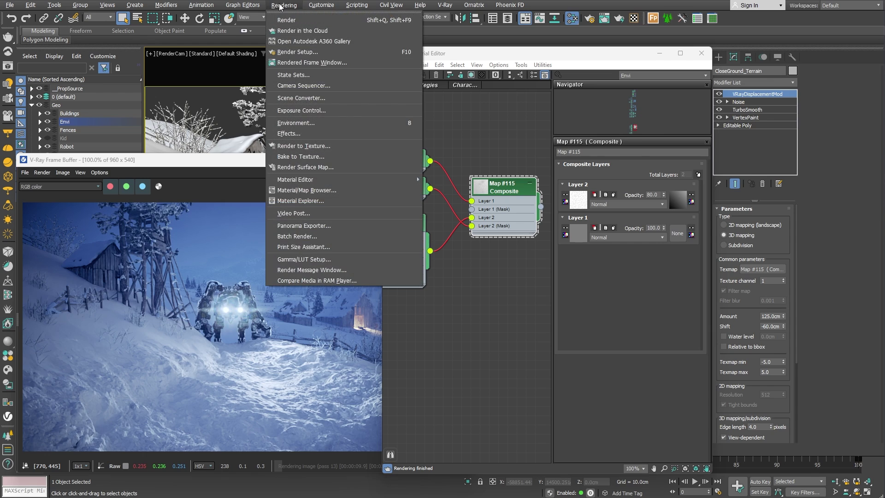
click(307, 123)
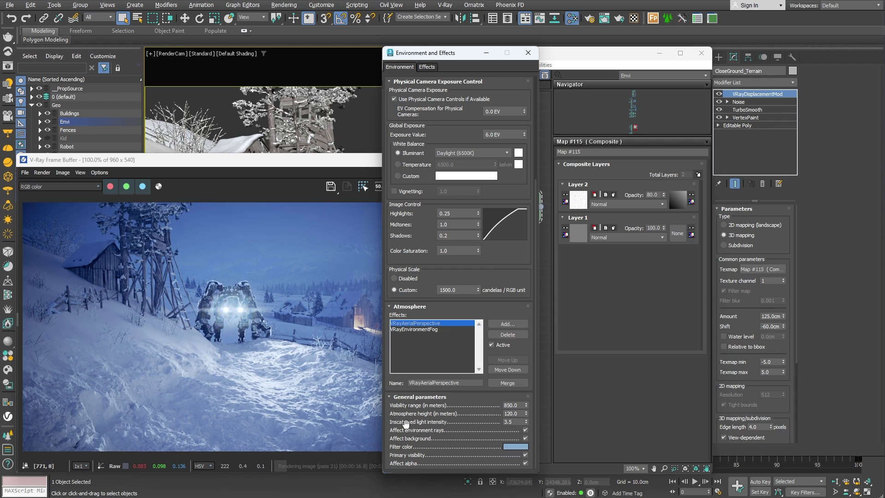
click(514, 423)
key(BackSpace)
key(BackSpace)
key(BackSpace)
text(1)
key(Return)
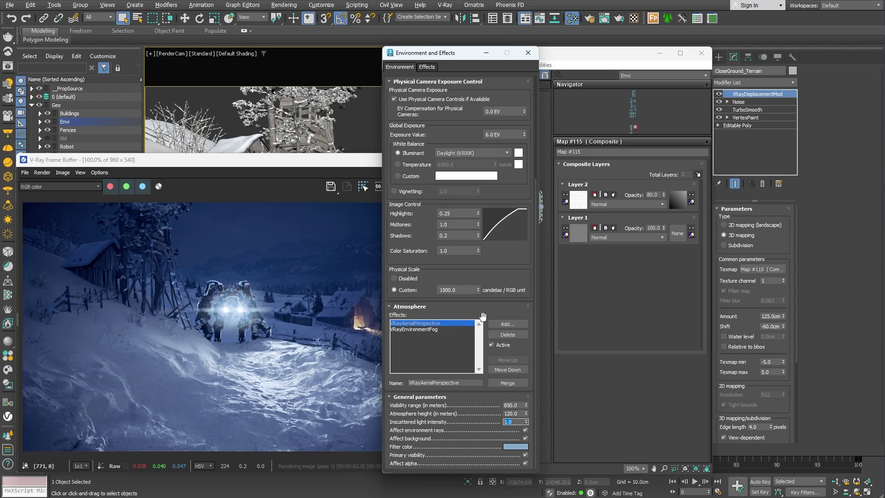
click(487, 53)
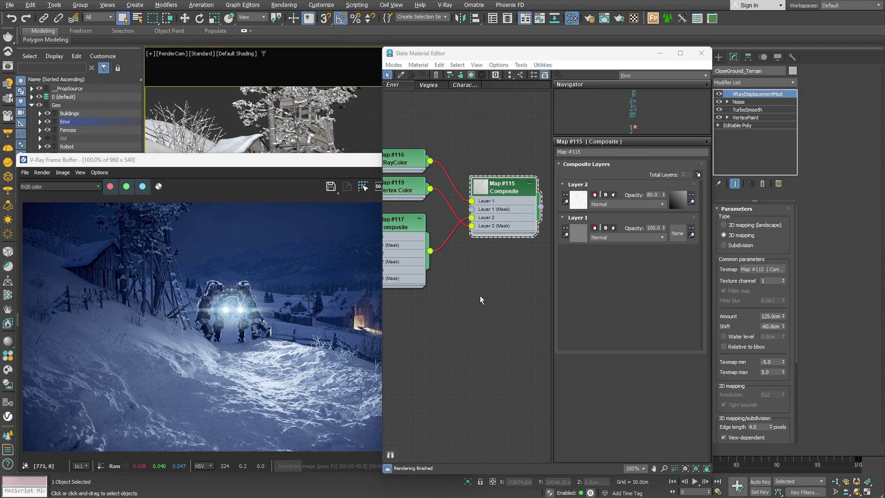
- Create a VRayFastSSS2 material and assign it to the selected CloseGround_Terrain object
scroll(480, 295, up, 3)
right_click(462, 209)
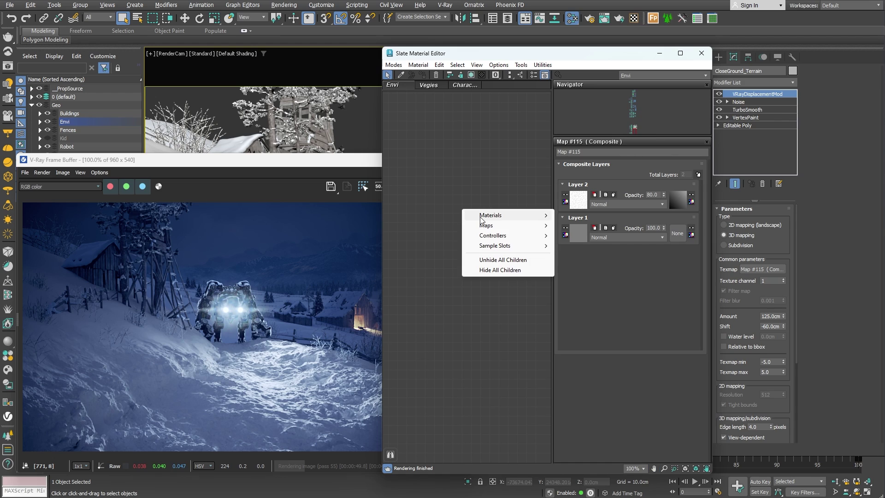
mouse_move(490, 216)
mouse_move(581, 235)
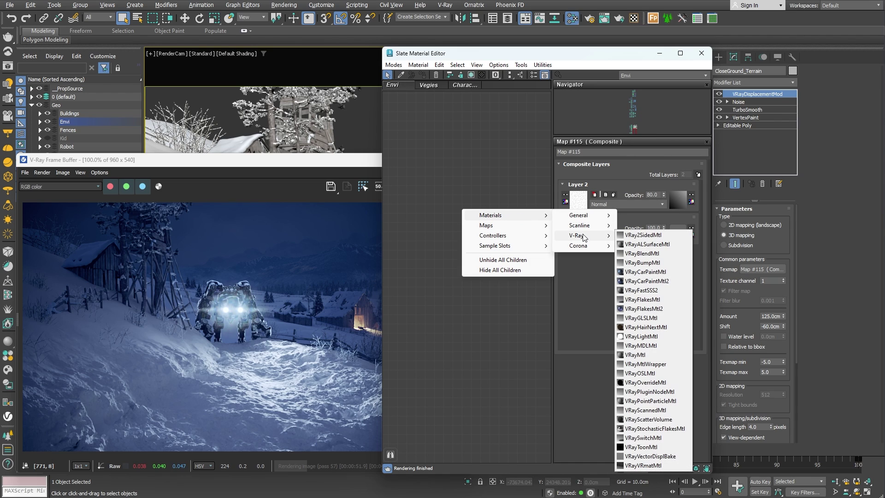
click(645, 290)
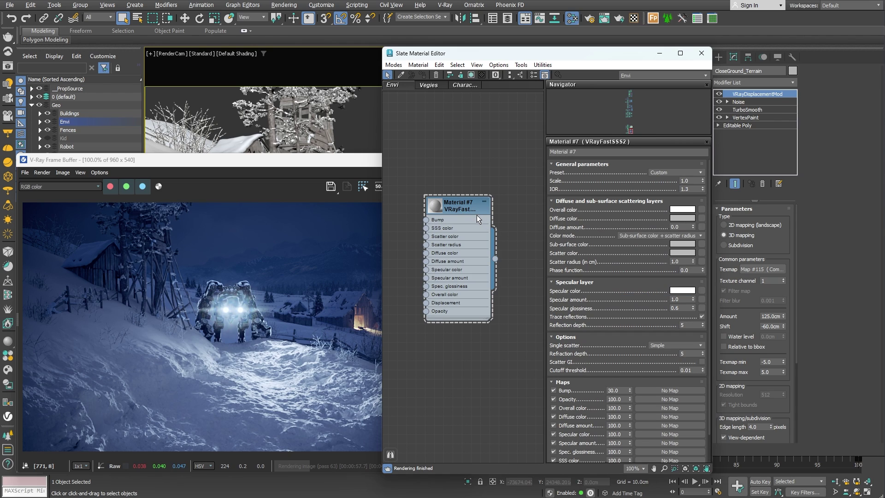
right_click(458, 203)
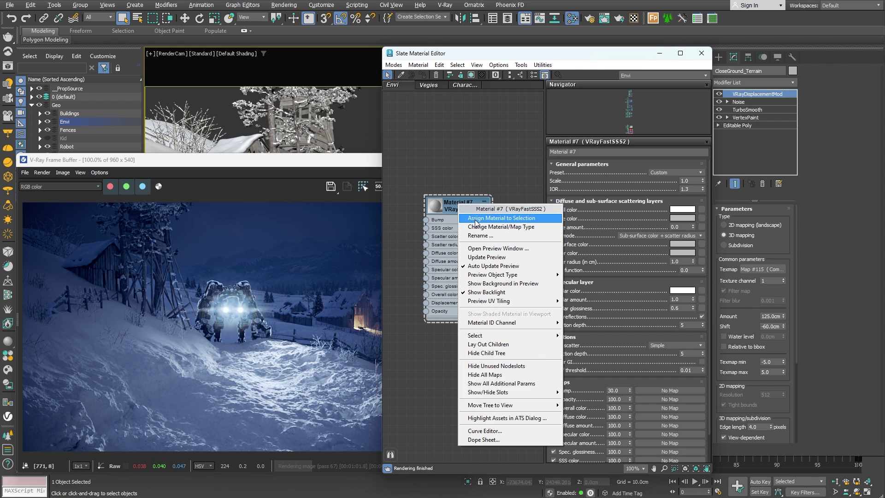
click(488, 184)
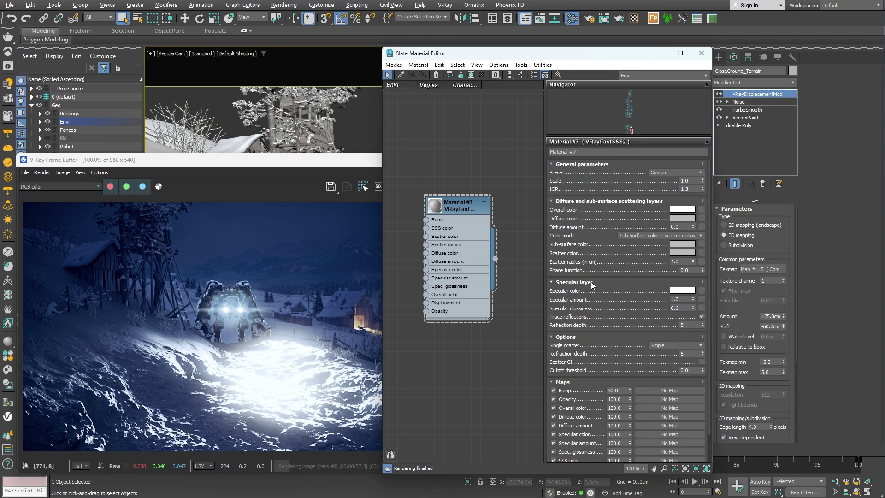
- Darken the VRayFastSSS2 material's specular color to a neutral grey with a value of 99
click(681, 291)
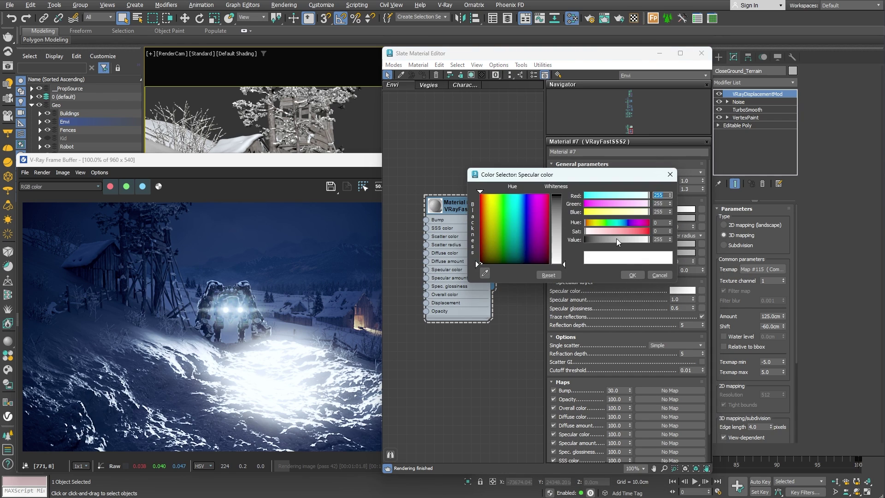
drag(616, 239, 609, 241)
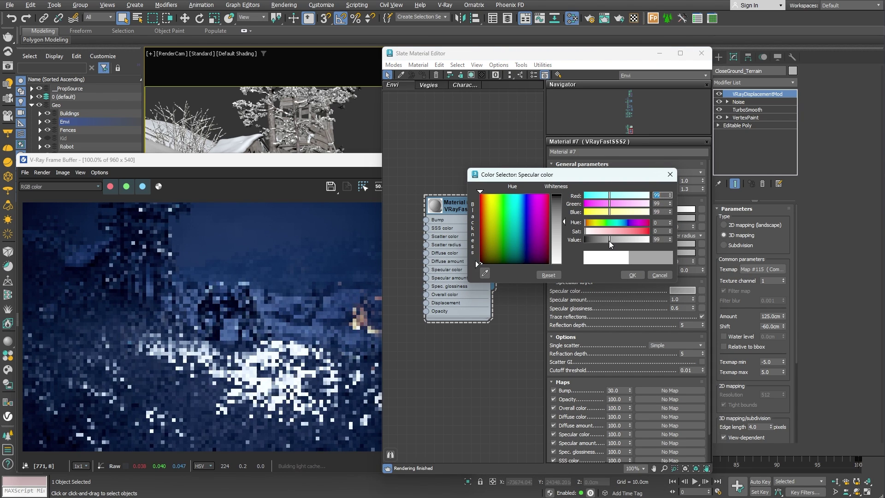
click(631, 275)
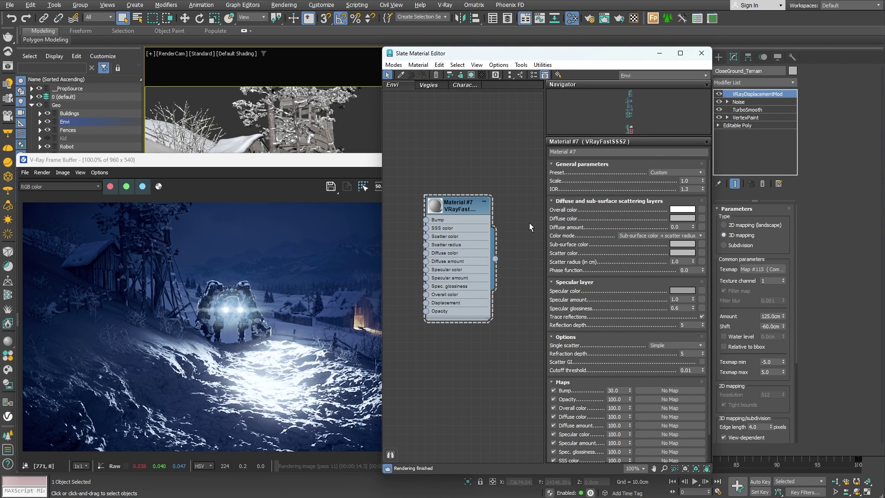
- Preview the SnowSmooth_roughness.jpg bitmap image and close the preview
middle_drag(529, 222, 470, 290)
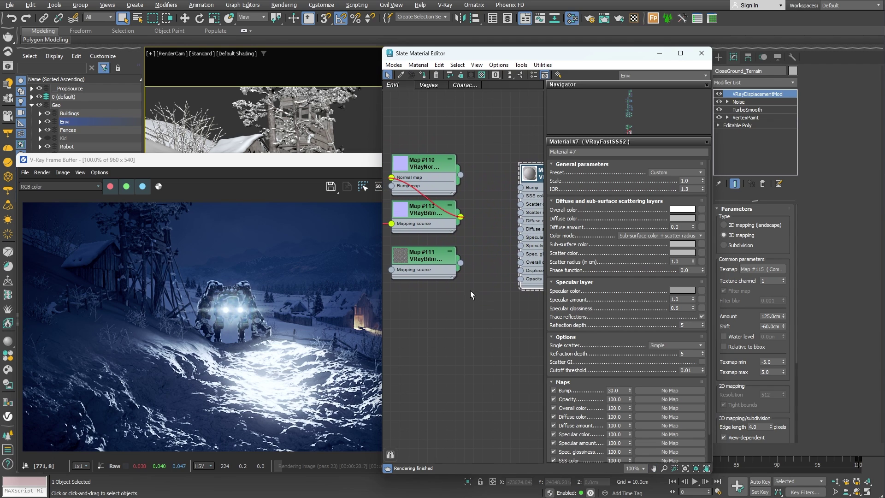
double_click(435, 259)
click(627, 195)
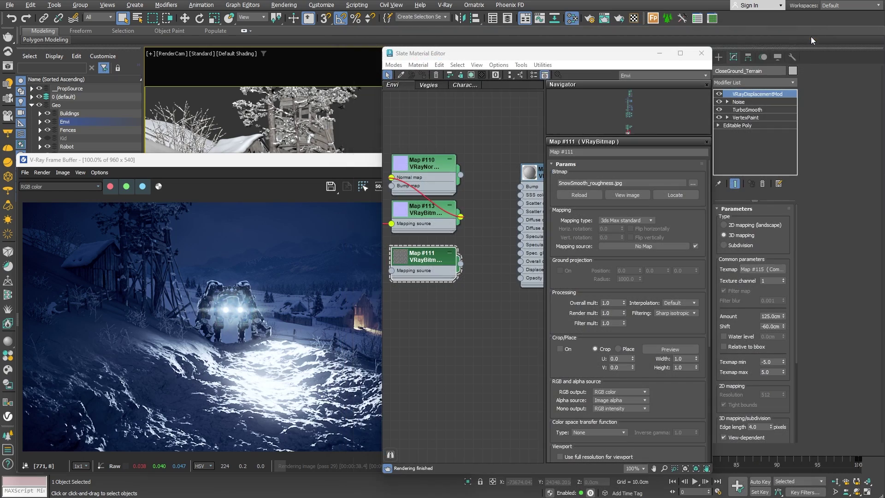
click(810, 34)
- Connect the SnowSmooth_roughness bitmap as an instance to the VRayFastSSS2 specular glossiness and disable Trace reflections
middle_drag(457, 345, 418, 343)
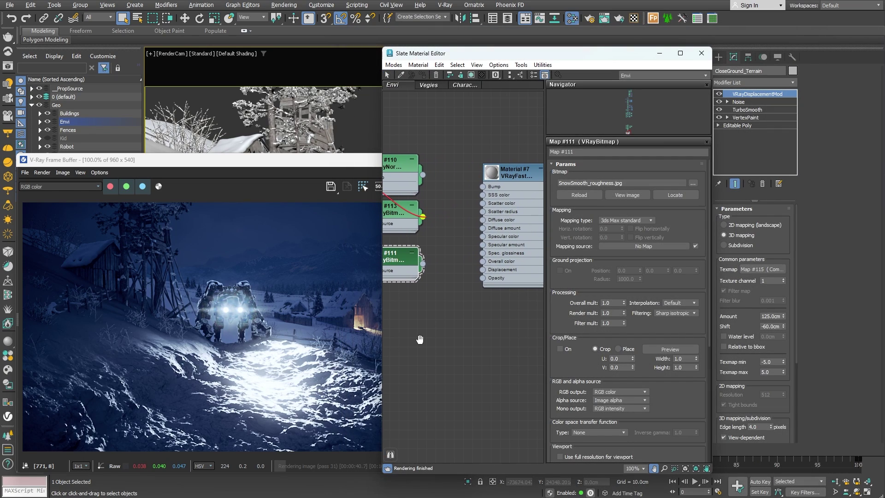
double_click(512, 171)
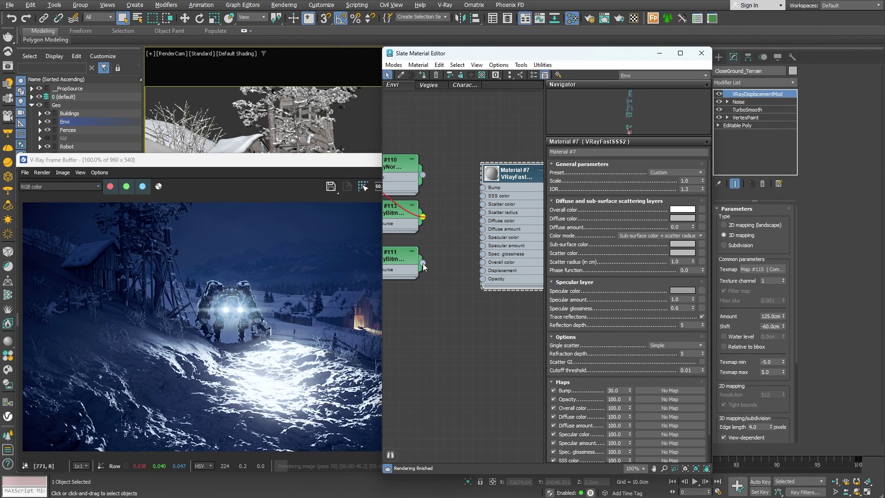
drag(422, 263, 700, 308)
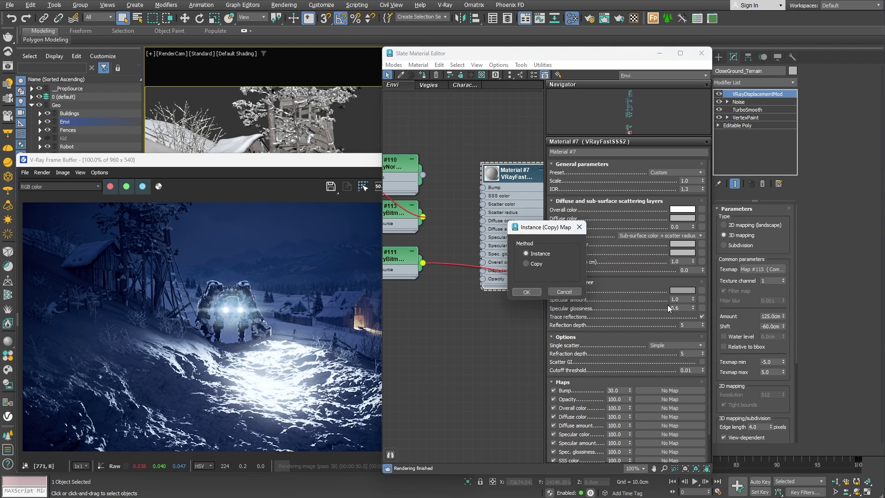
click(522, 292)
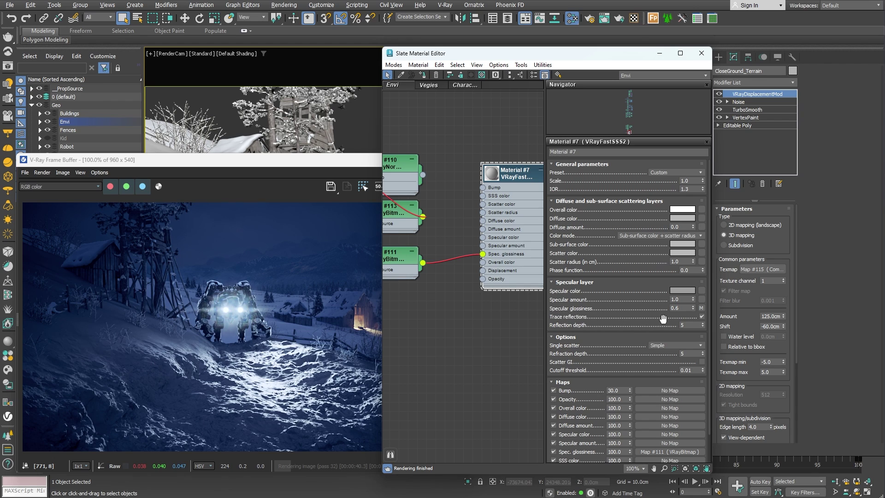
click(701, 316)
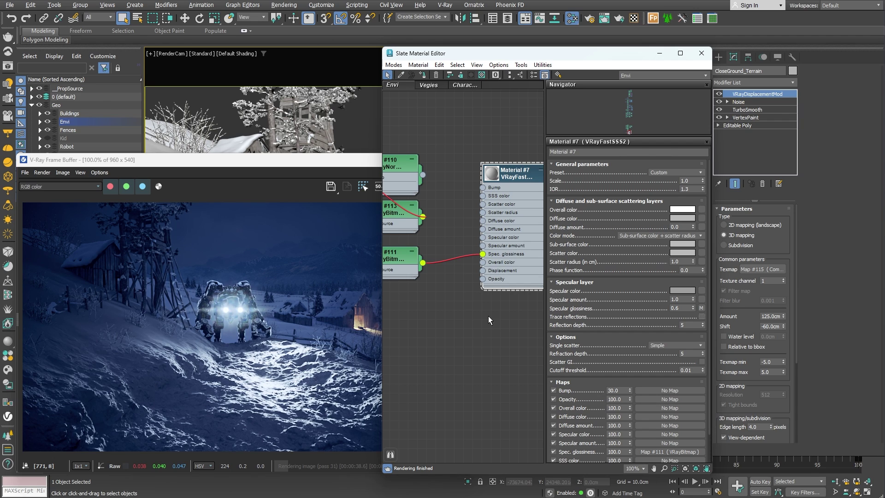
- Preview the SnowSmooth_normal.jpg bitmap image that feeds the VRayNormalMap and close the preview
middle_drag(488, 317, 534, 326)
click(433, 224)
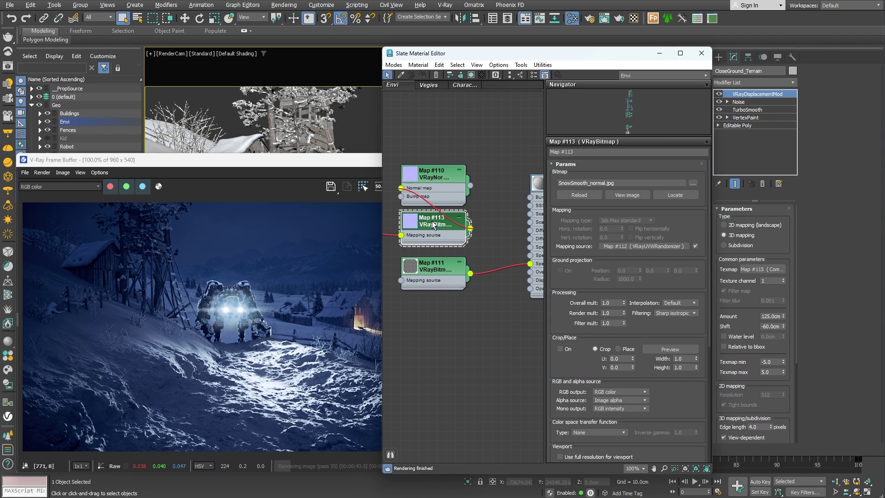
click(627, 195)
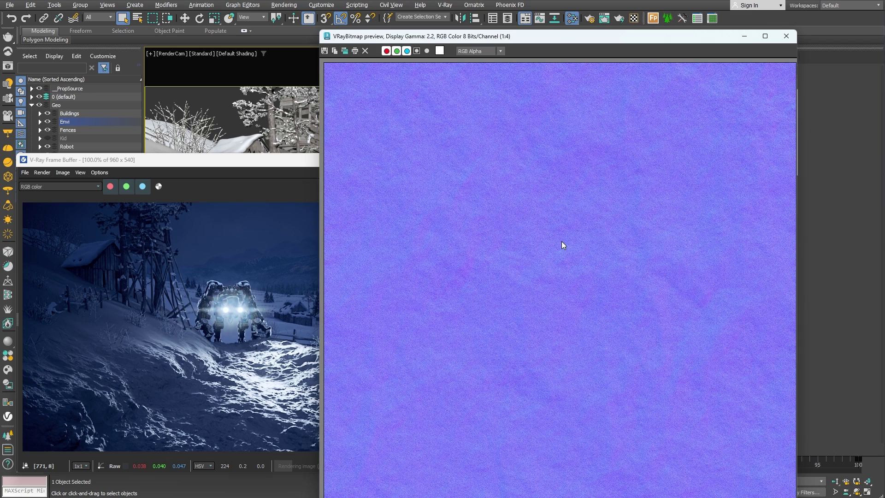
click(786, 36)
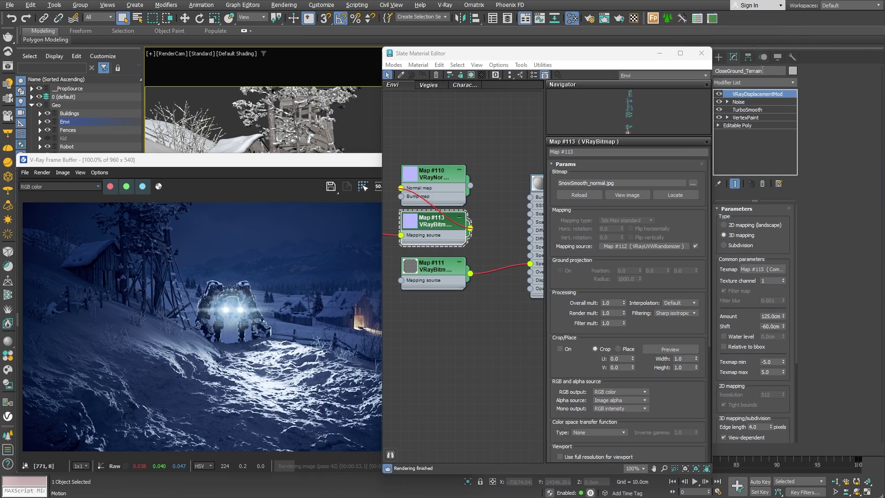
- Connect the VRayNormalMap to the Bump slot of the VRayFastSSS2 material and set the bump amount to 100
middle_drag(567, 165, 512, 163)
double_click(511, 165)
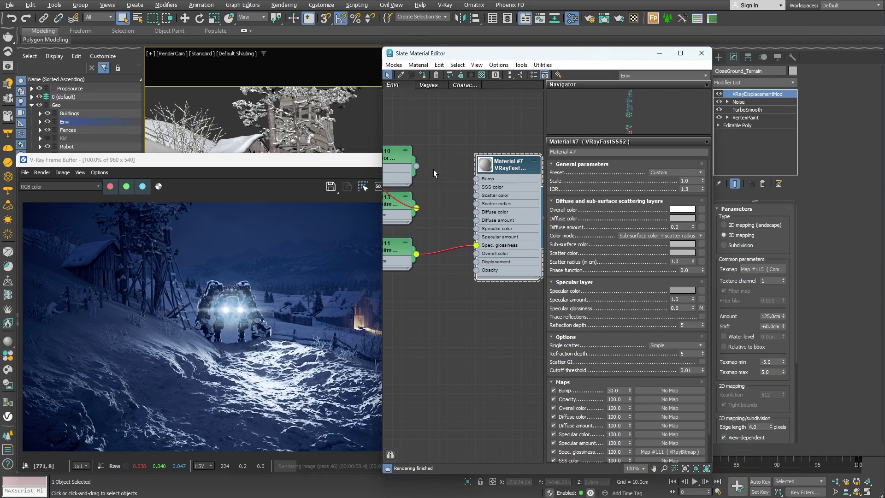
drag(416, 166, 668, 390)
click(529, 296)
double_click(617, 391)
text(100)
key(Return)
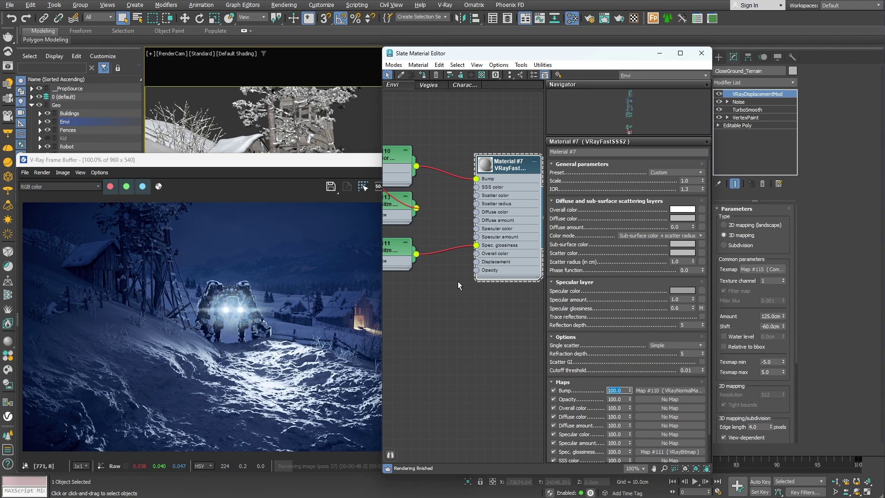
- Set the scatter radius of the VRayFastSSS2 material to 150 cm
click(677, 261)
text(150)
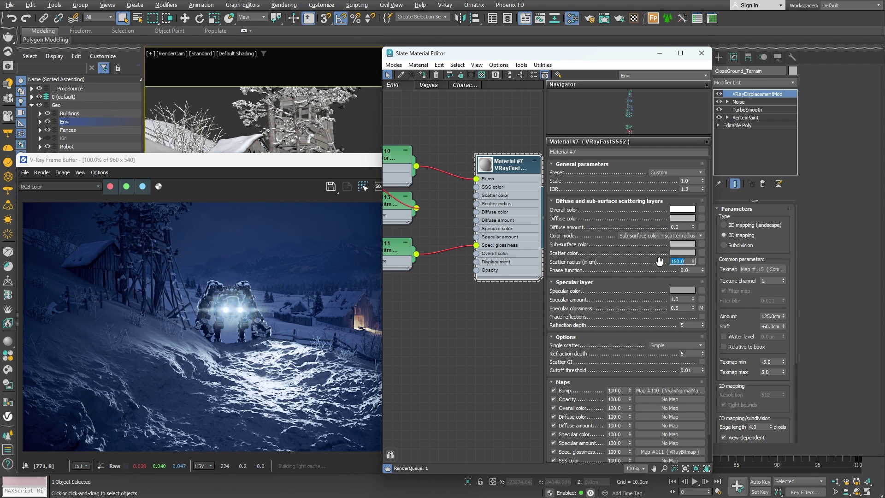
key(Return)
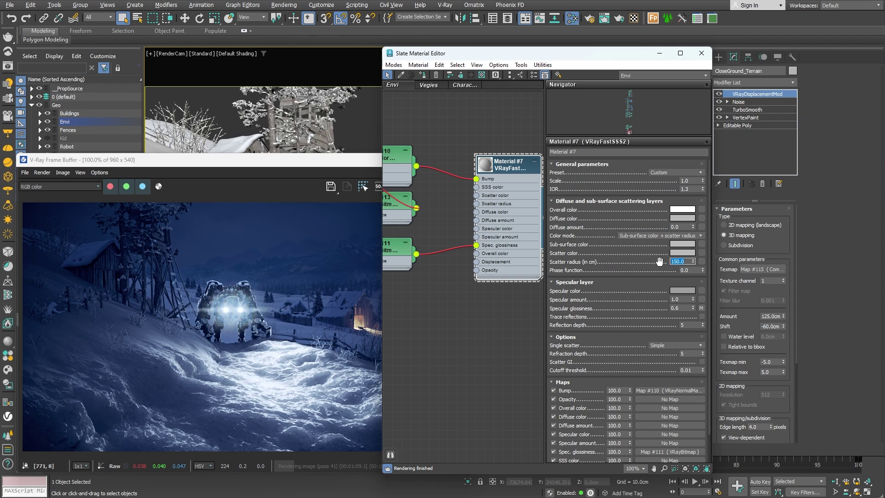
- Set the sub-surface color of the VRayFastSSS2 material to a pale blue with hue 154, saturation 42 and value 232
click(678, 244)
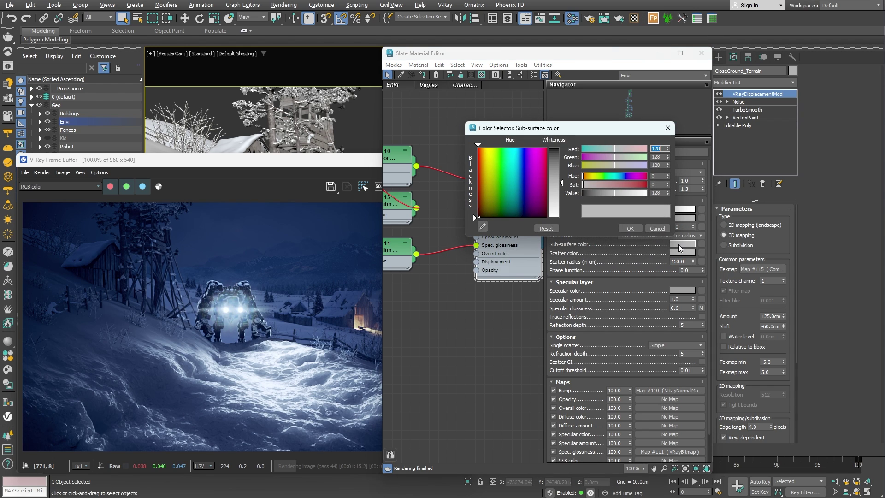
drag(602, 176, 639, 194)
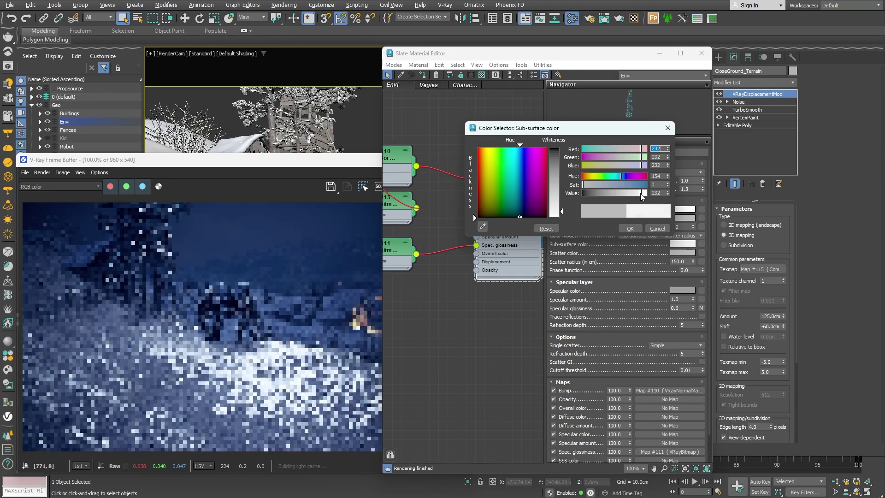
click(594, 185)
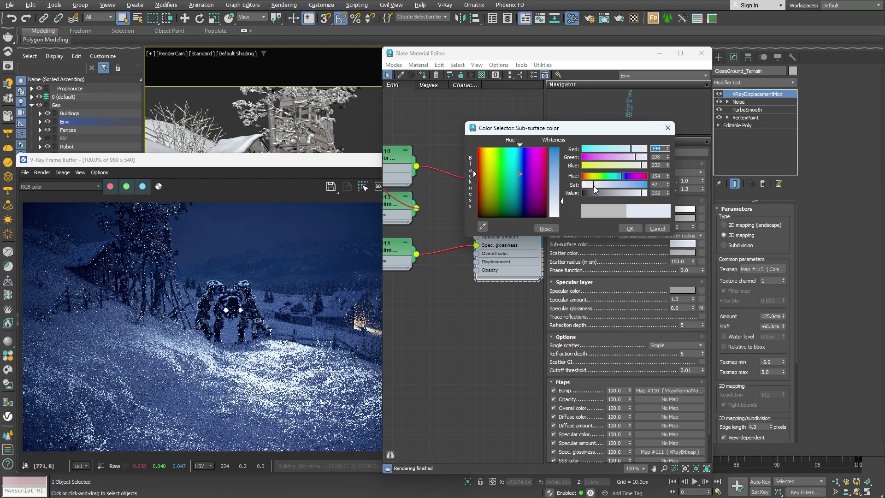
click(627, 229)
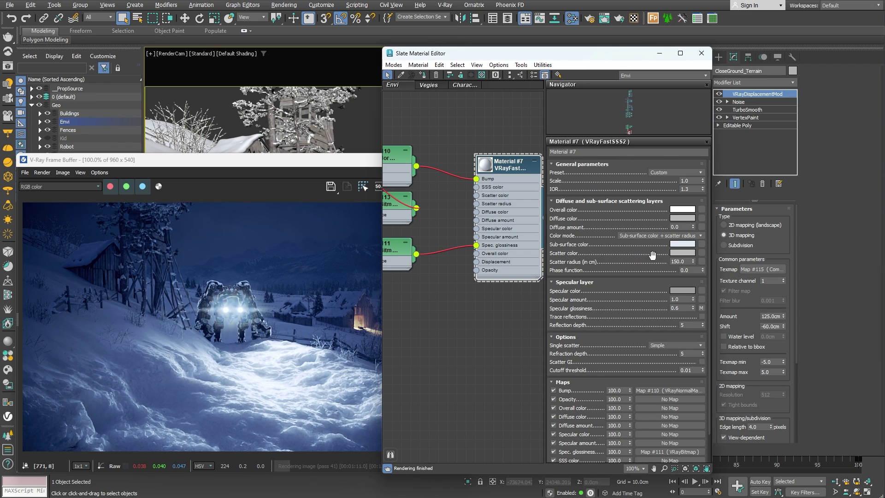
- Copy the sub-surface color to the scatter color and strengthen the blue to saturation 150 and value 255
right_click(684, 245)
click(683, 253)
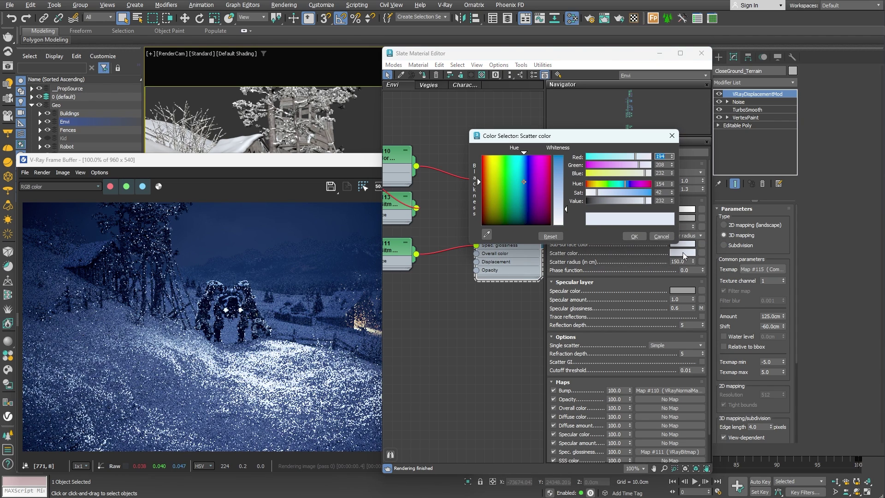
drag(596, 193, 651, 202)
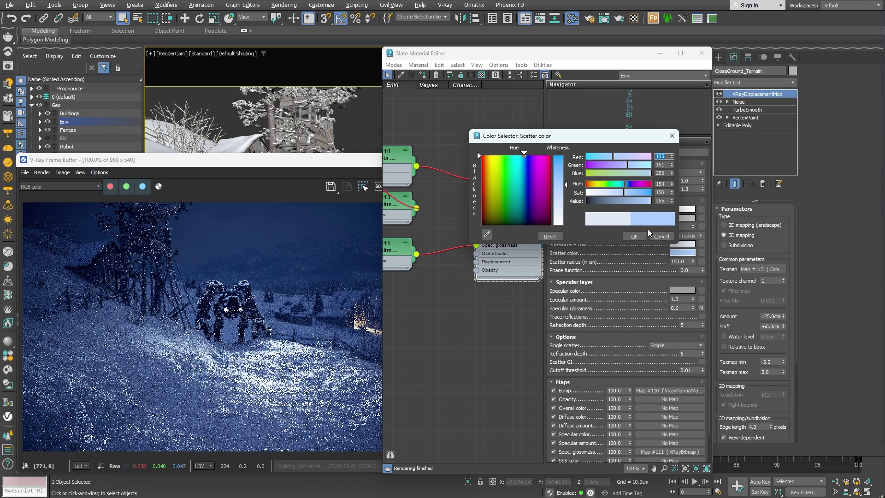
click(634, 236)
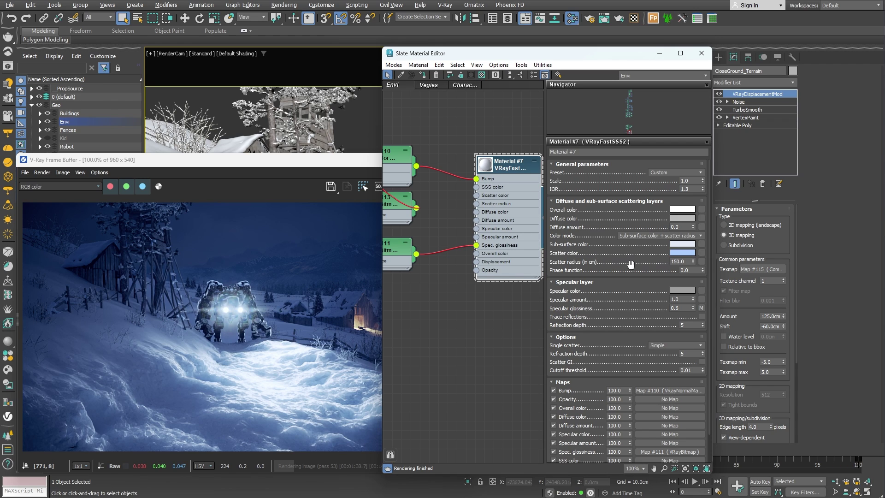
- Set the scatter radius of the VRayFastSSS2 material to 50 cm
double_click(680, 262)
text(50)
key(Return)
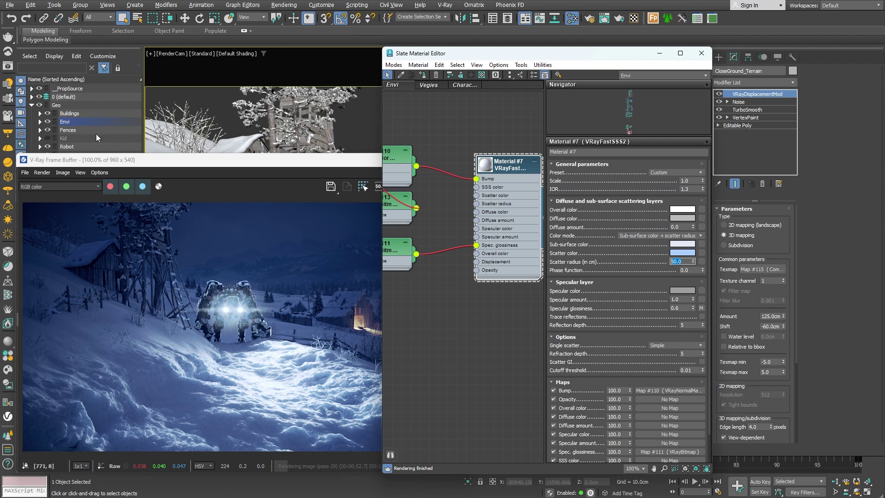
- Unhide the Kid layer in the scene and close the Slate Material Editor
click(48, 138)
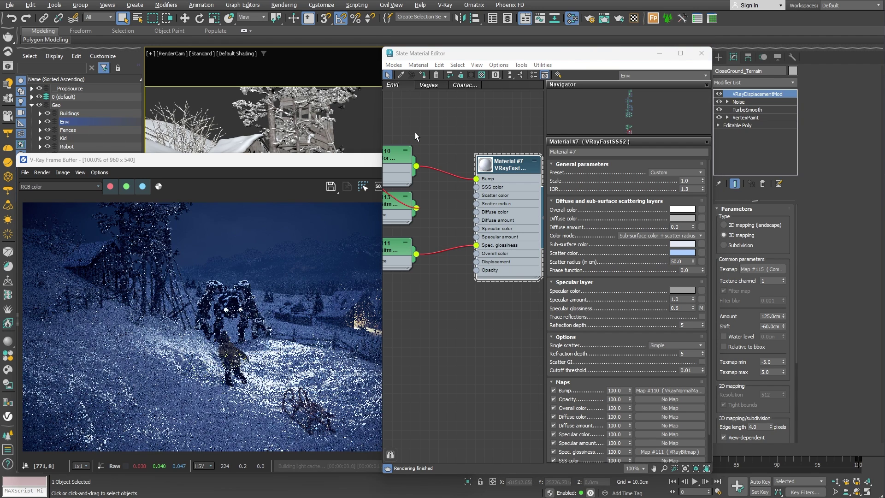
key(m)
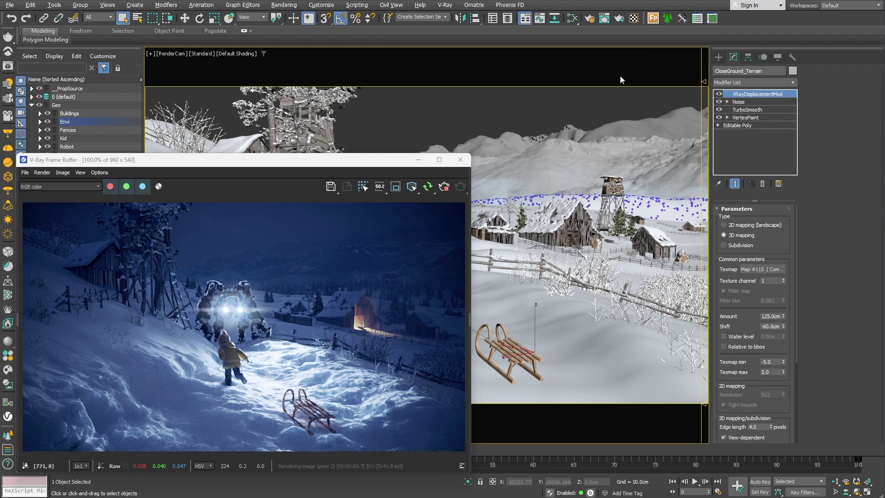